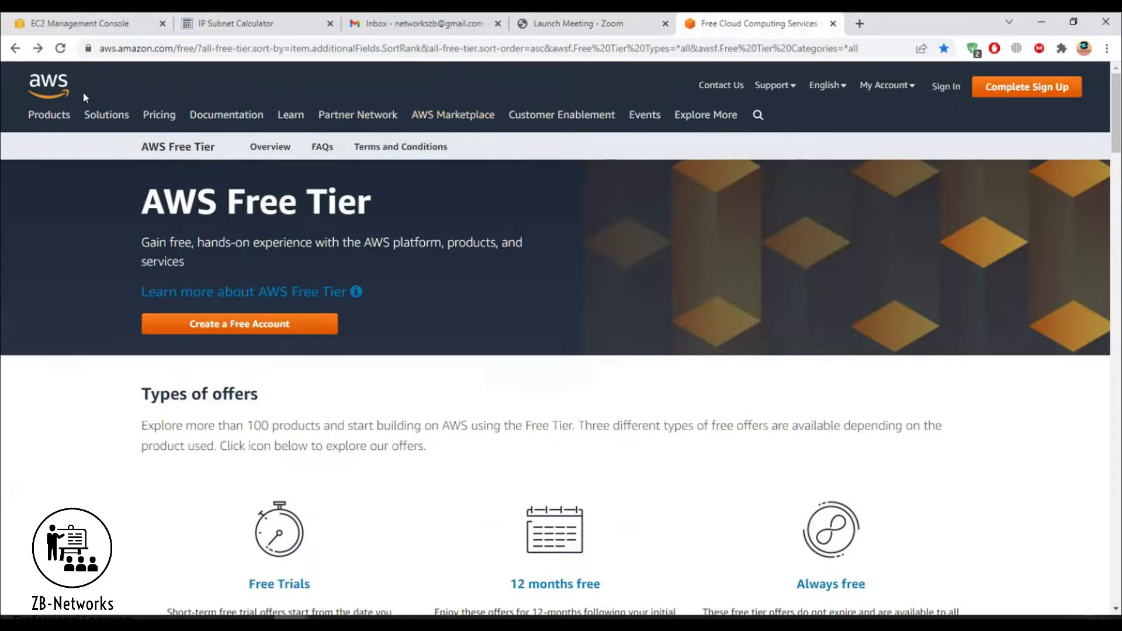
Load Google, search 'aws free tier account create', and open the AWS Free Tier result.
left_click(230, 49)
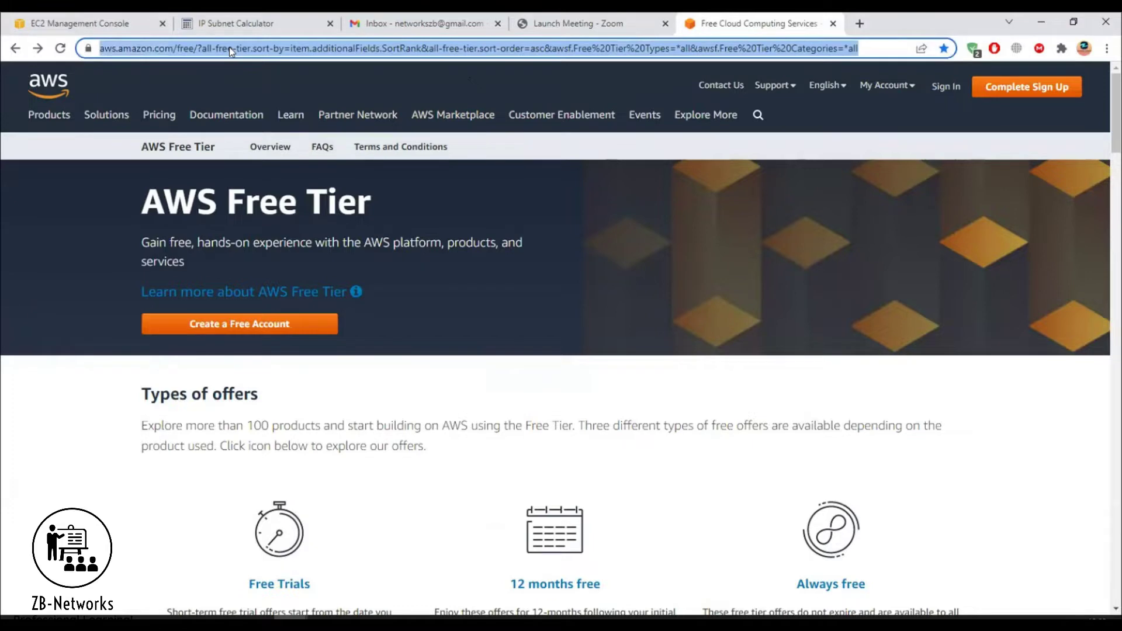
type("google")
key("Return")
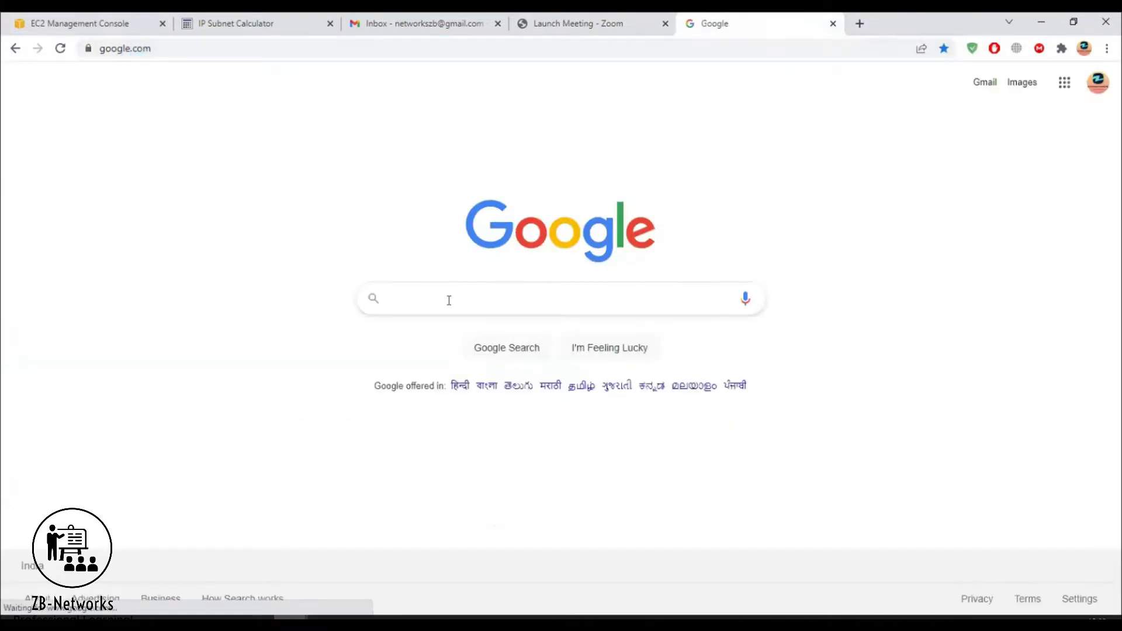
left_click(448, 299)
type("a")
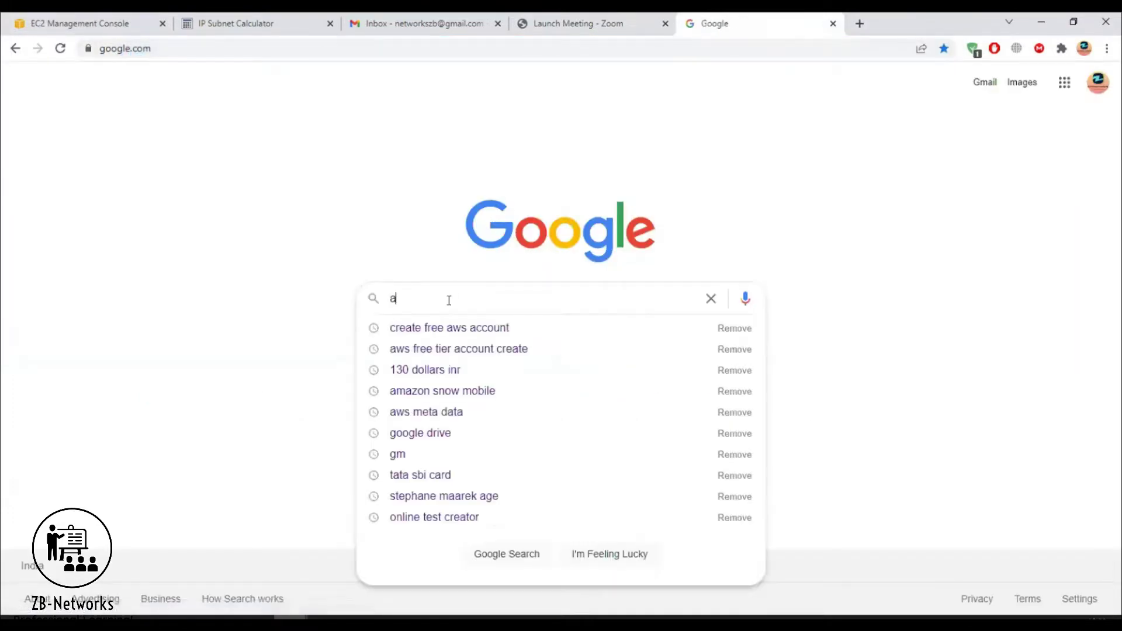
type("ws free t")
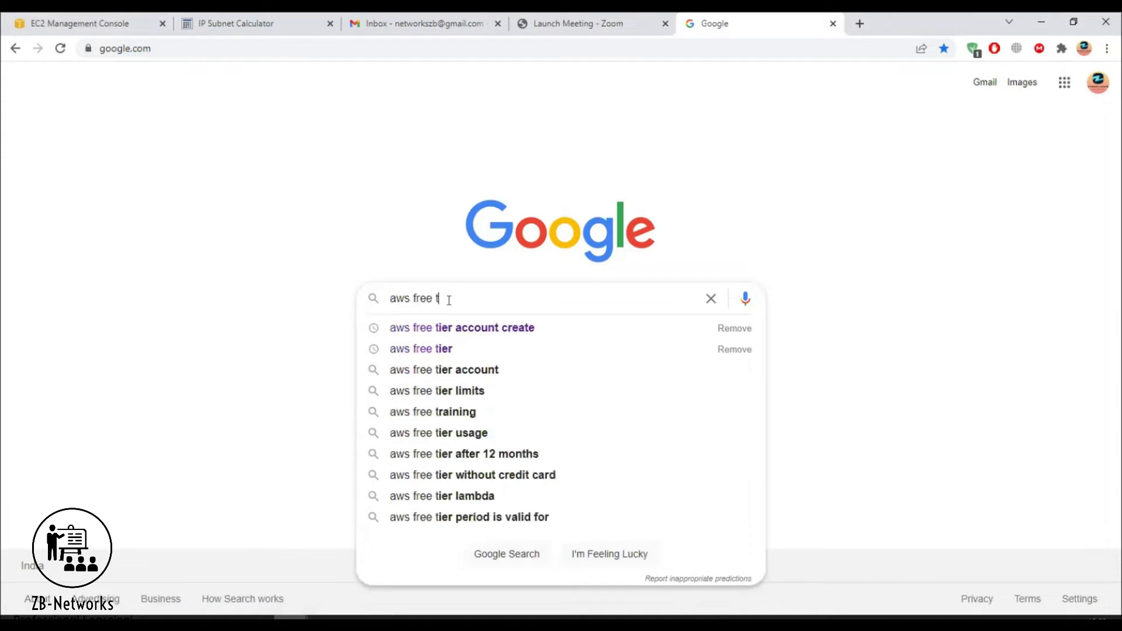
key("Down")
key("Return")
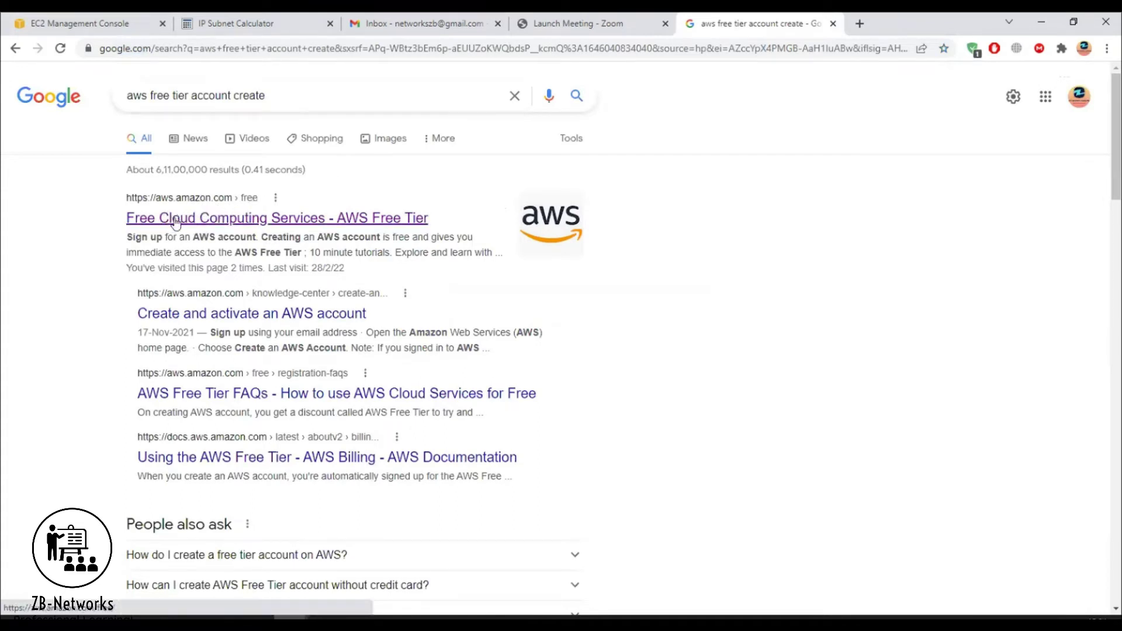
left_click(214, 223)
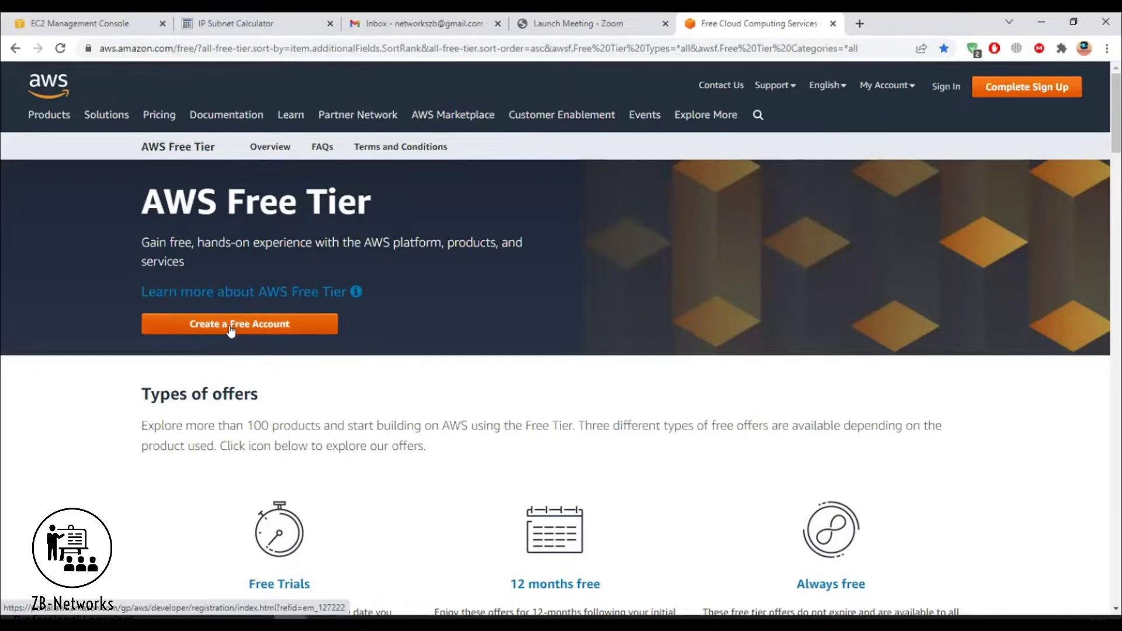
Scroll to the Free Tier details and highlight the Types of offers heading.
scroll(231, 330, "down", 3)
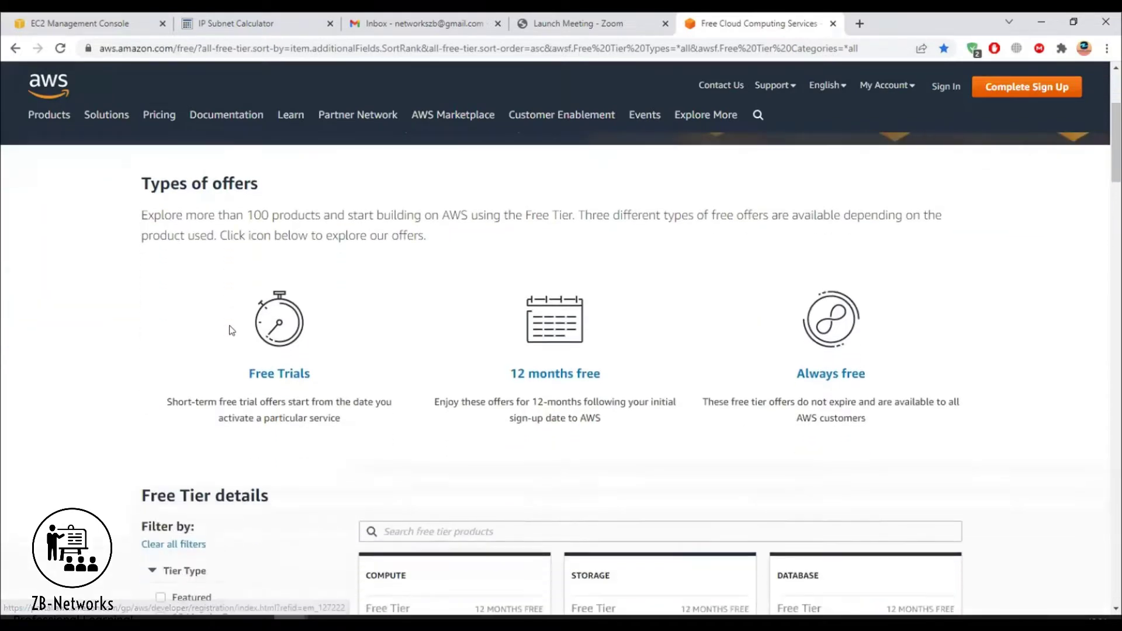
left_click_drag(141, 184, 271, 208)
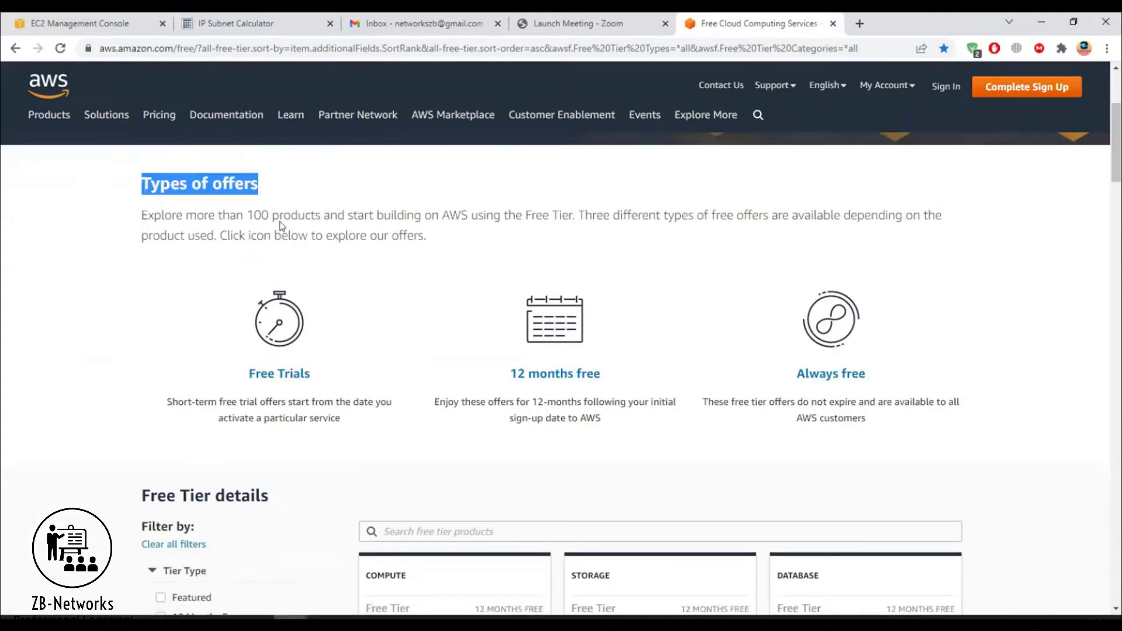
scroll(392, 346, "down", 1)
scroll(389, 353, "down", 2)
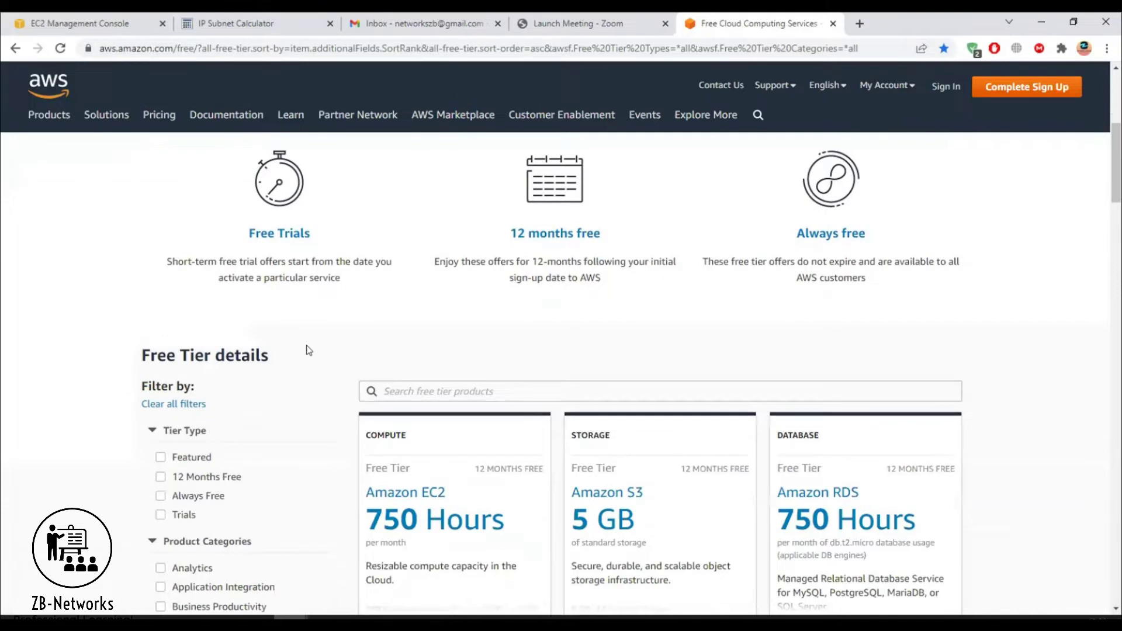
scroll(274, 360, "down", 2)
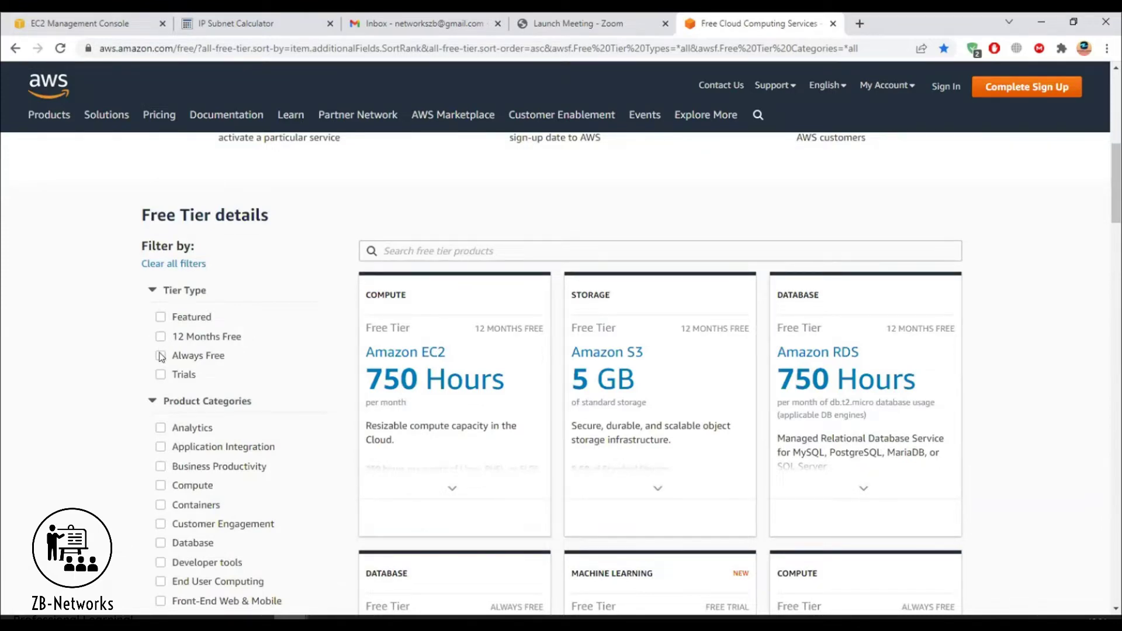
Tick Always Free and highlight DynamoDB's 25 GB storage and Lambda's 1,000,000 free requests.
left_click(161, 356)
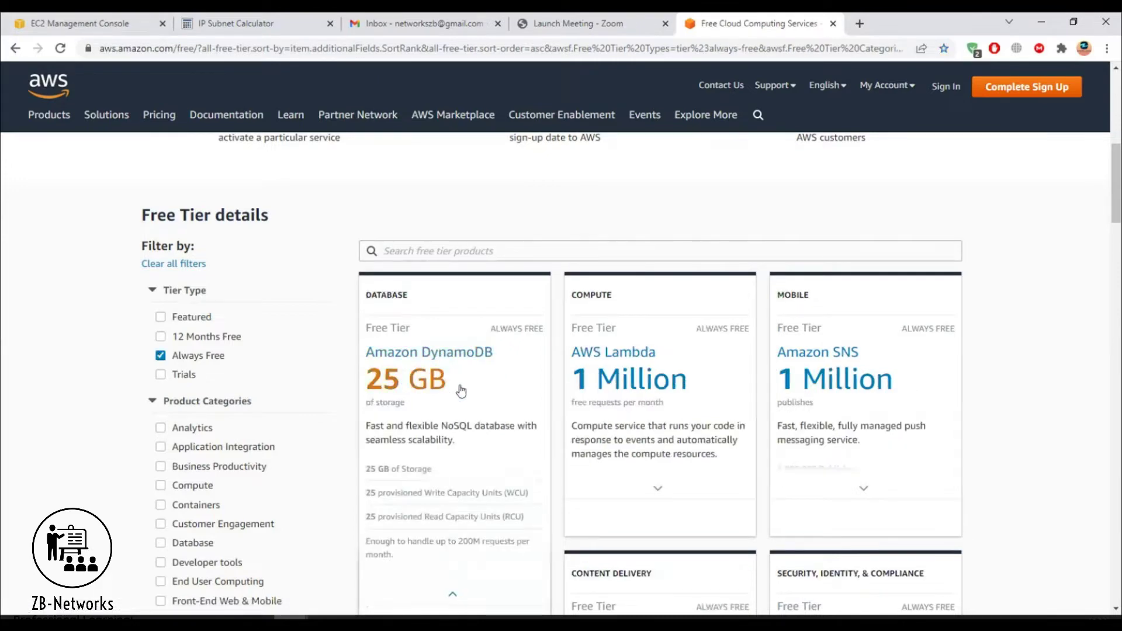
scroll(492, 401, "down", 2)
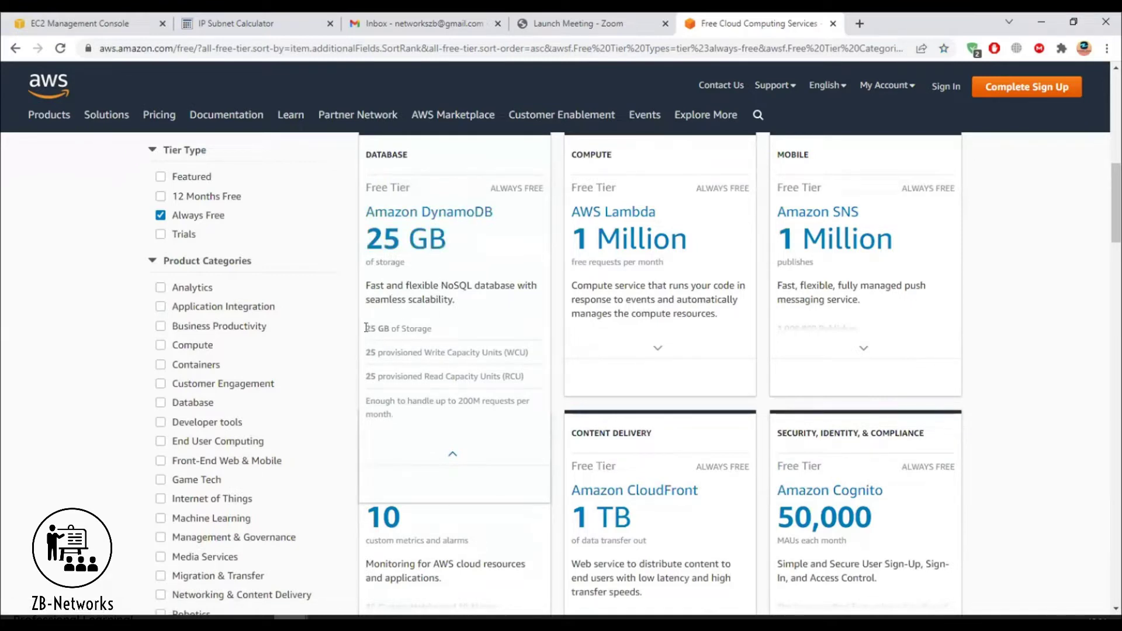
left_click_drag(366, 328, 429, 327)
mouse_move(604, 228)
scroll(621, 272, "up", 2)
scroll(621, 274, "up", 1)
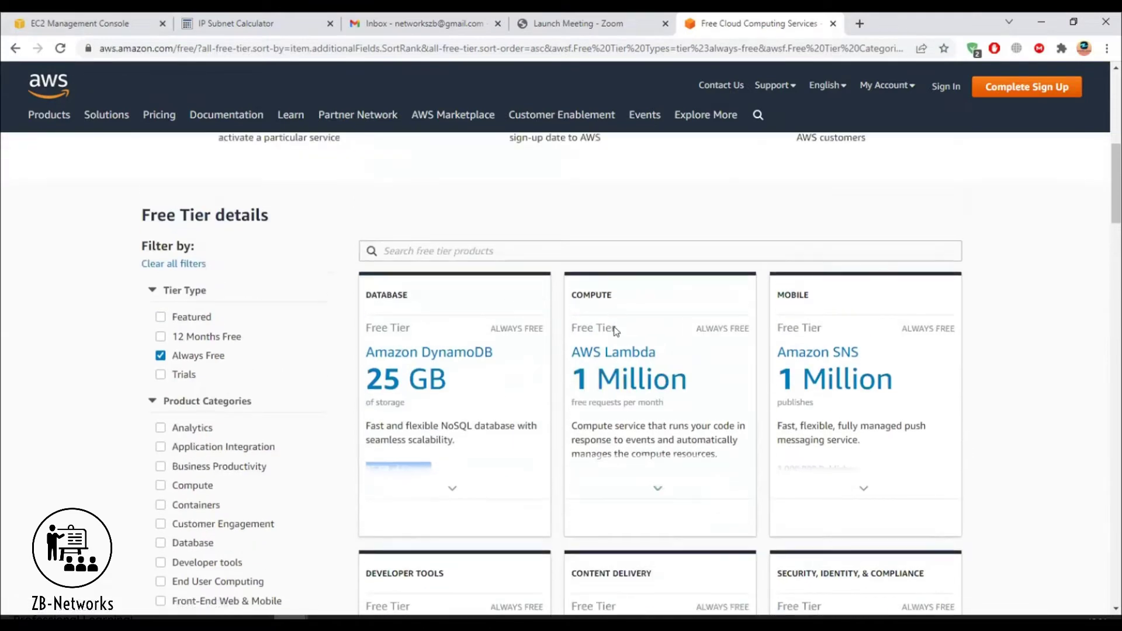
scroll(630, 412, "down", 1)
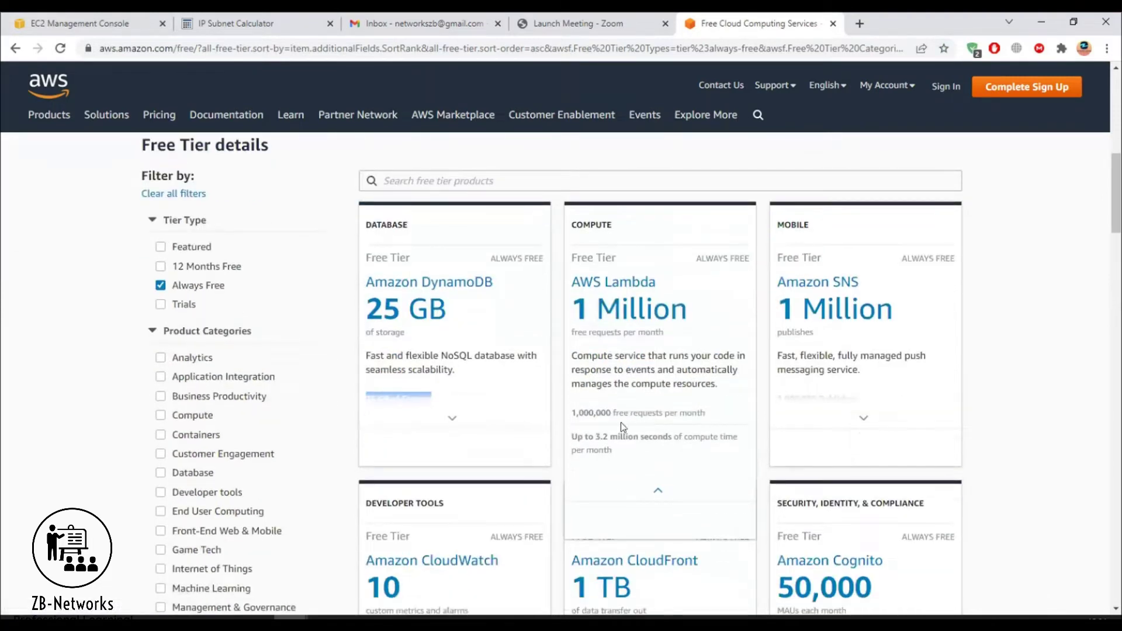
left_click_drag(571, 412, 674, 409)
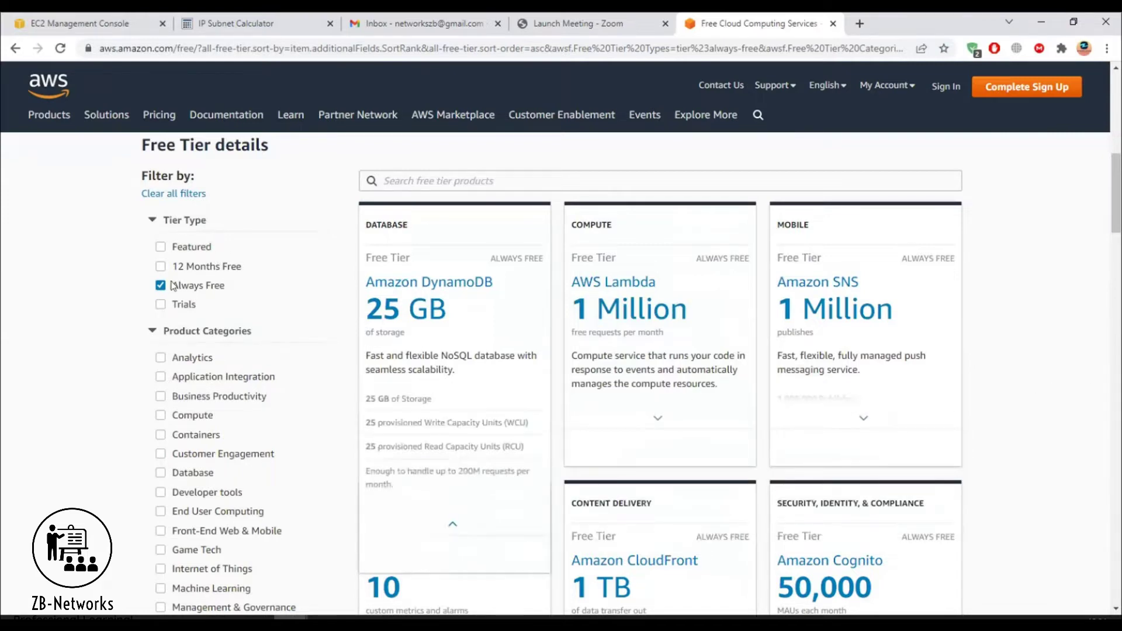
Swap the Always Free filter for 12 Months Free and browse offers like EC2 and S3.
left_click(160, 285)
left_click(160, 266)
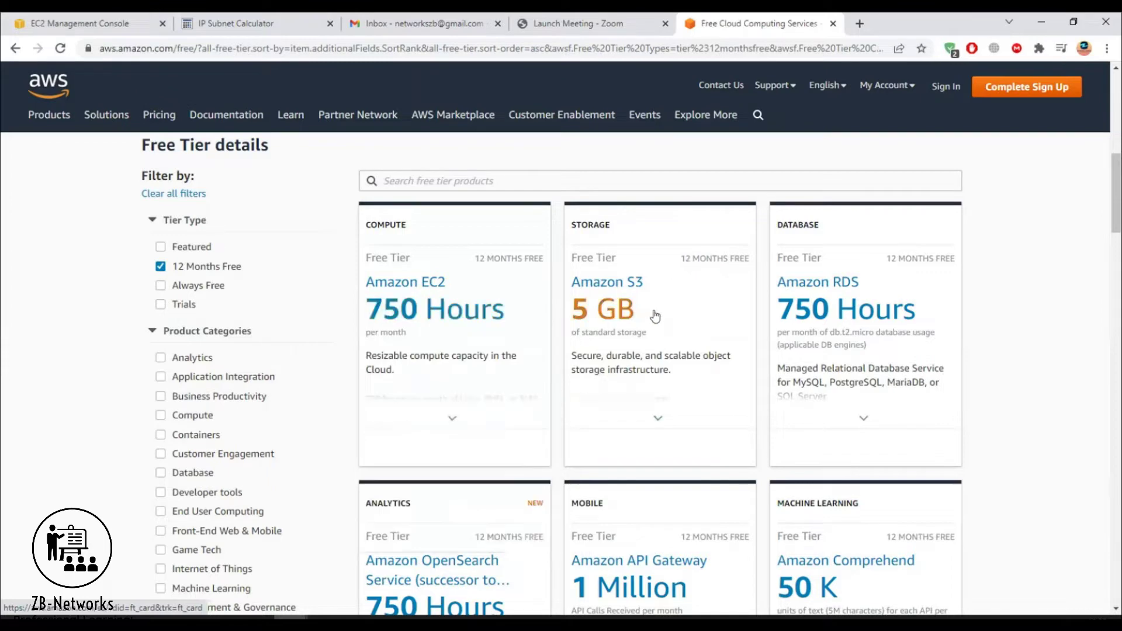
mouse_move(639, 301)
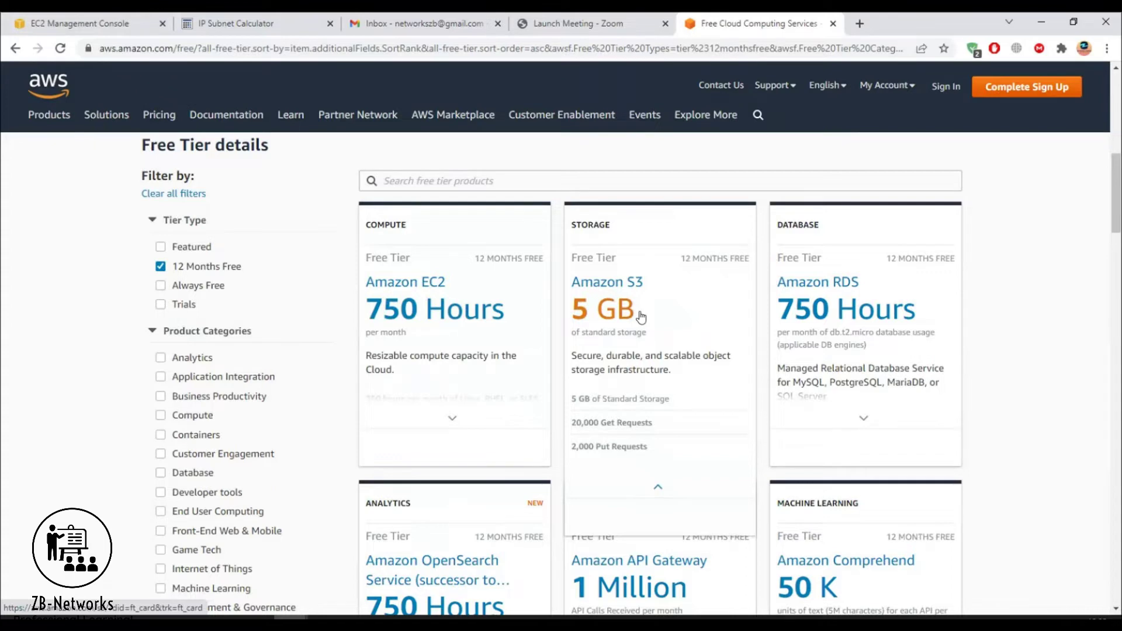
mouse_move(782, 283)
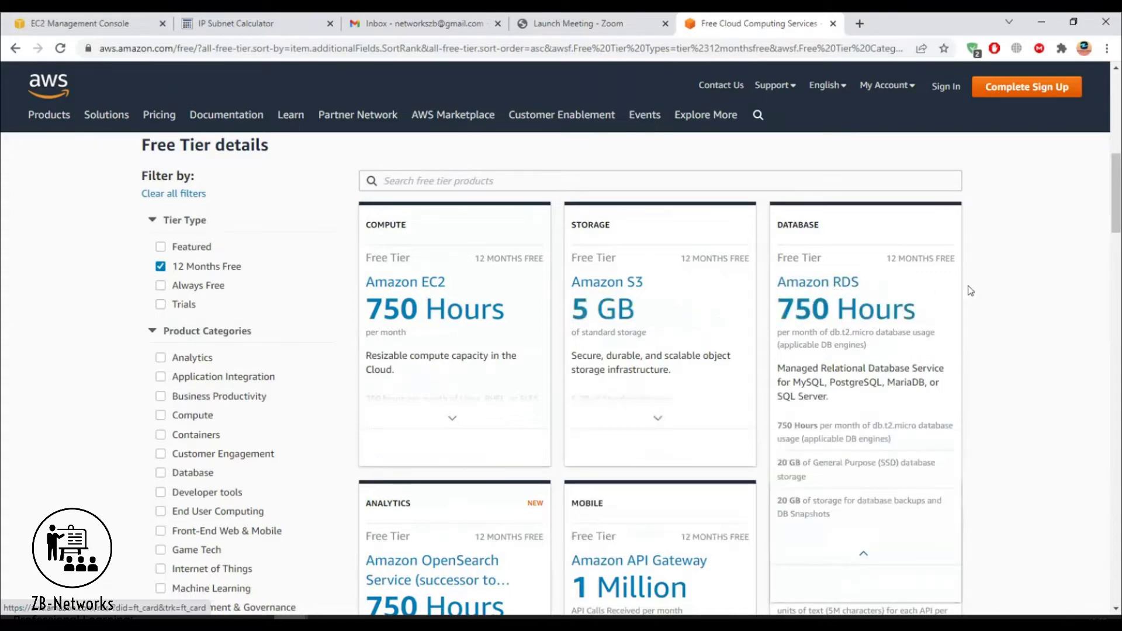
scroll(993, 292, "down", 5)
scroll(664, 331, "down", 5)
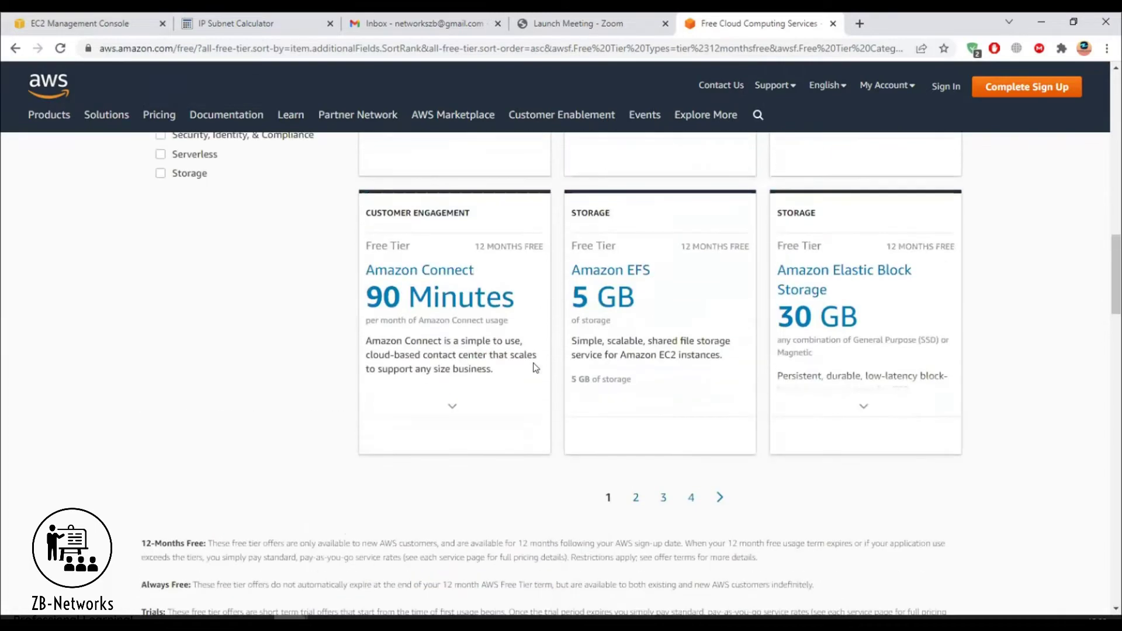
scroll(534, 366, "up", 12)
scroll(178, 190, "up", 1)
scroll(263, 320, "down", 4)
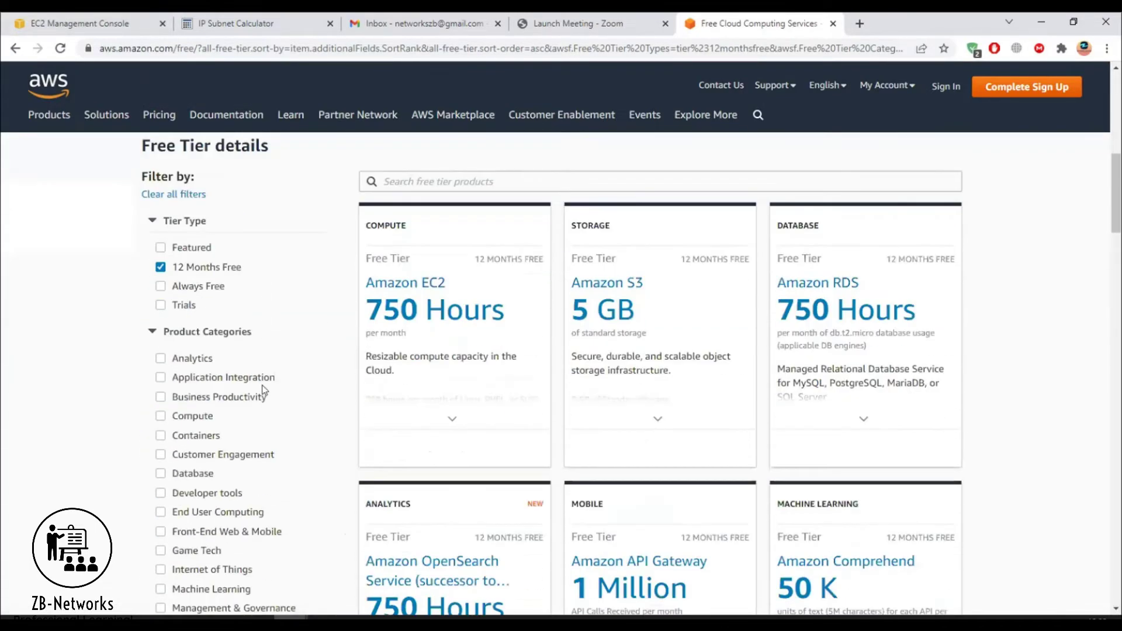
scroll(266, 386, "up", 7)
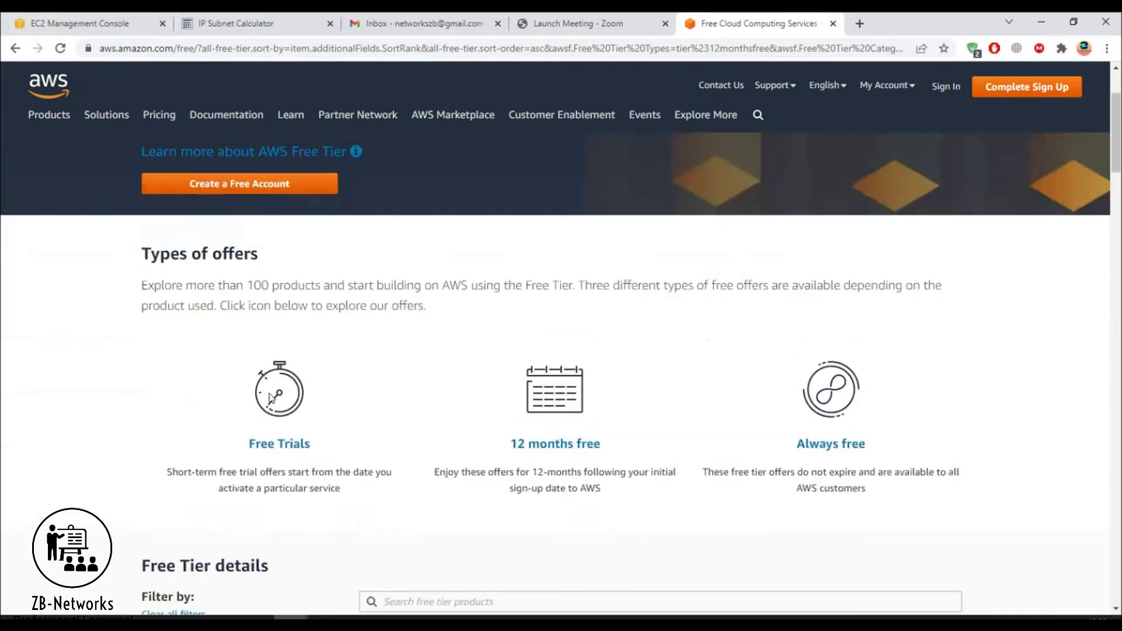
scroll(271, 398, "up", 2)
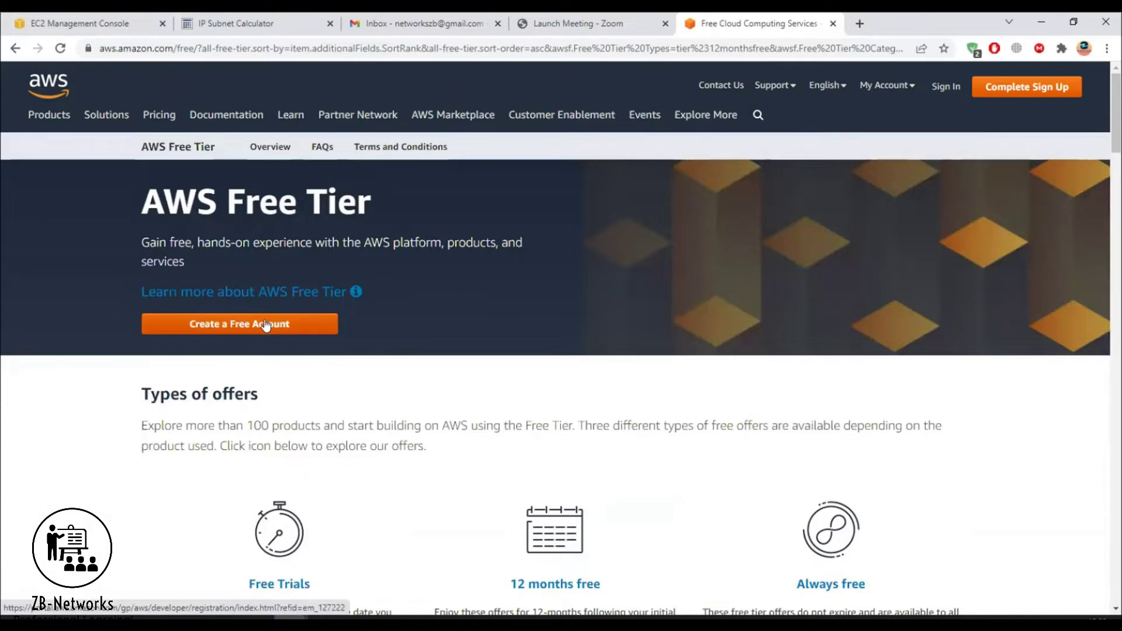
Start a free account, enter the root user email and AWS account name, and request email verification.
left_click(245, 331)
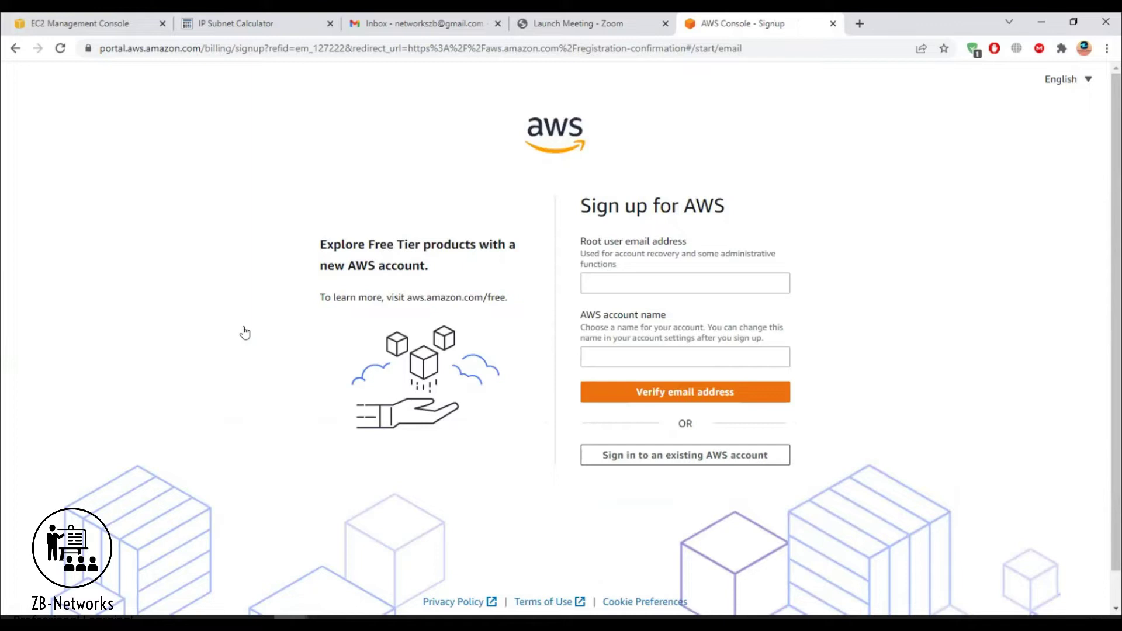
left_click(661, 282)
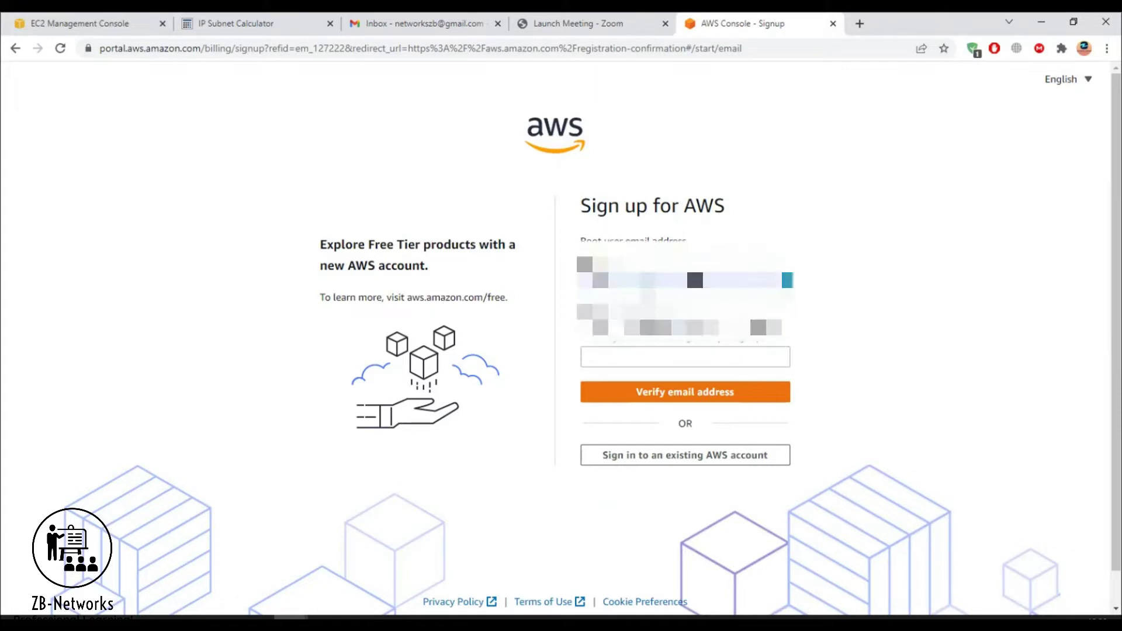
left_click(641, 353)
type("gmail.com")
left_click_drag(641, 353, 566, 356)
key("BackSpace")
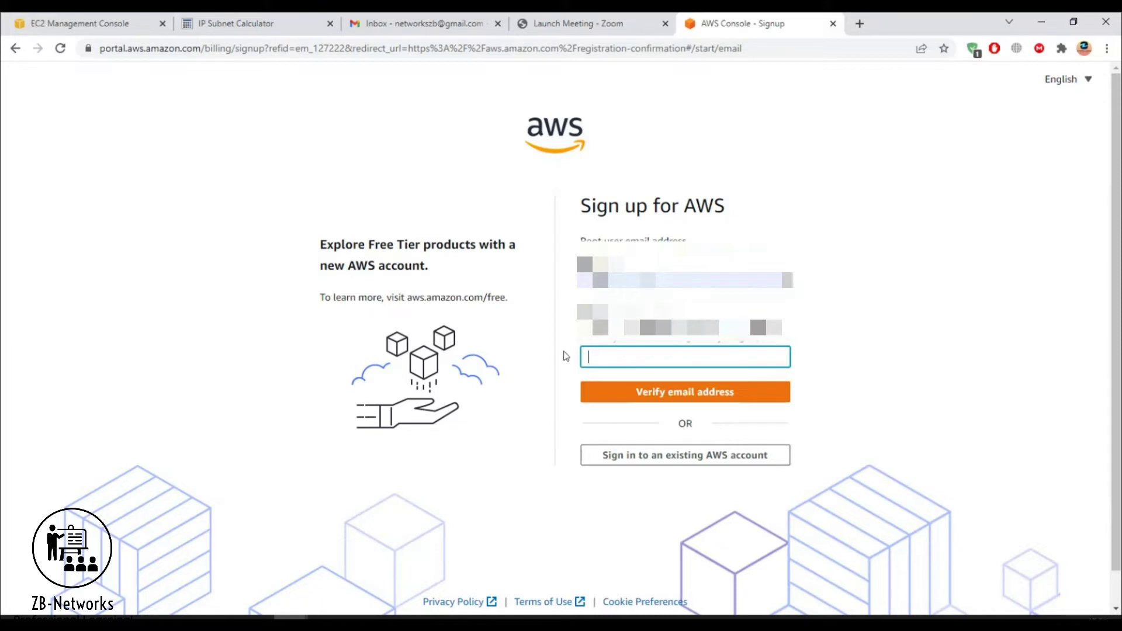
mouse_move(621, 356)
left_mouse_down()
mouse_move(588, 356)
mouse_move(617, 356)
mouse_move(604, 357)
left_mouse_up()
left_click(621, 357)
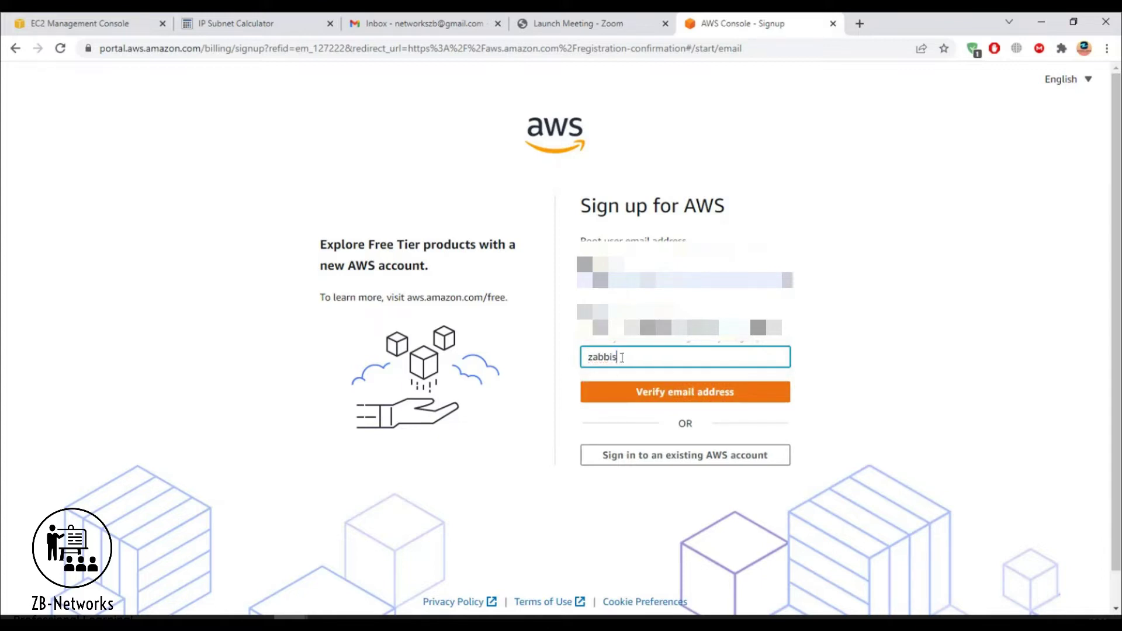
left_click(680, 397)
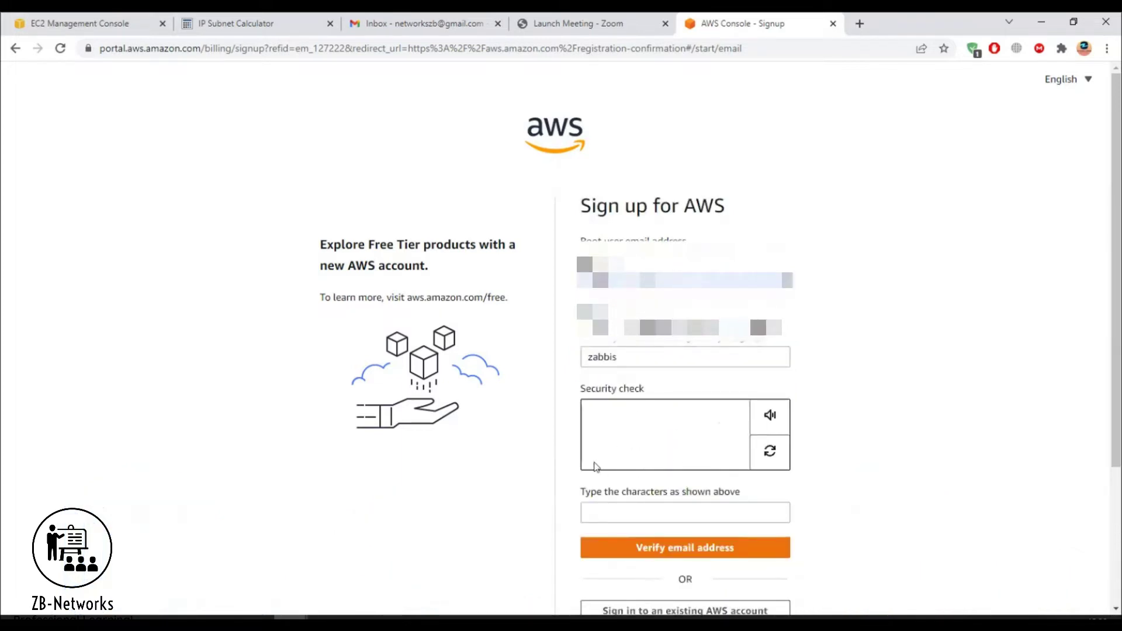
Enter the security check characters and submit them.
left_click(629, 504)
type("32q")
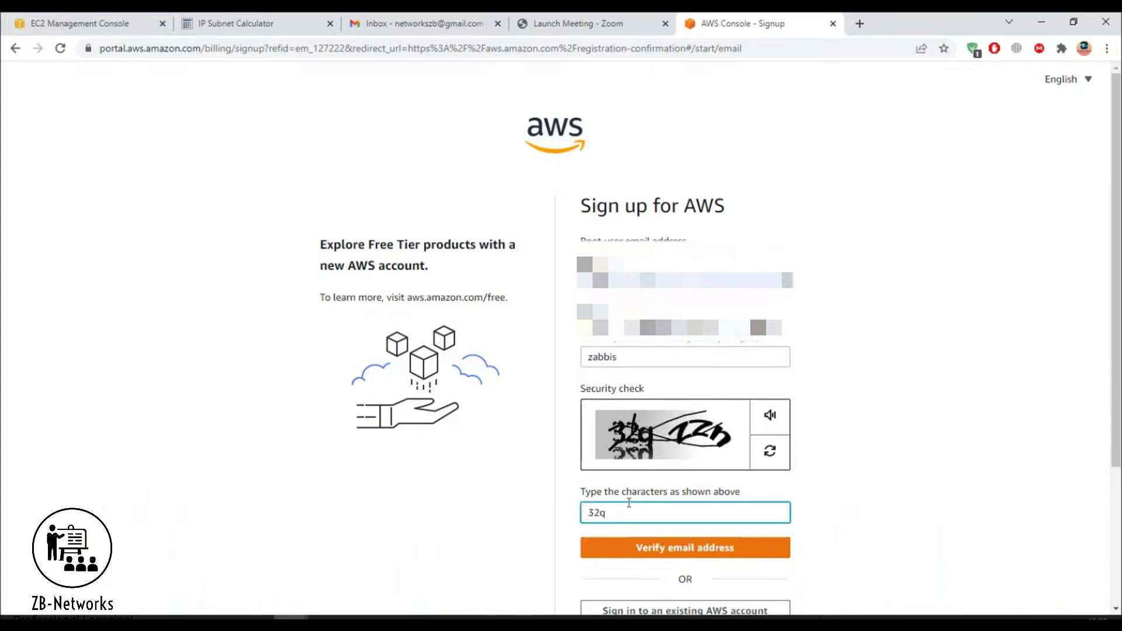
type("zzn")
left_click(627, 549)
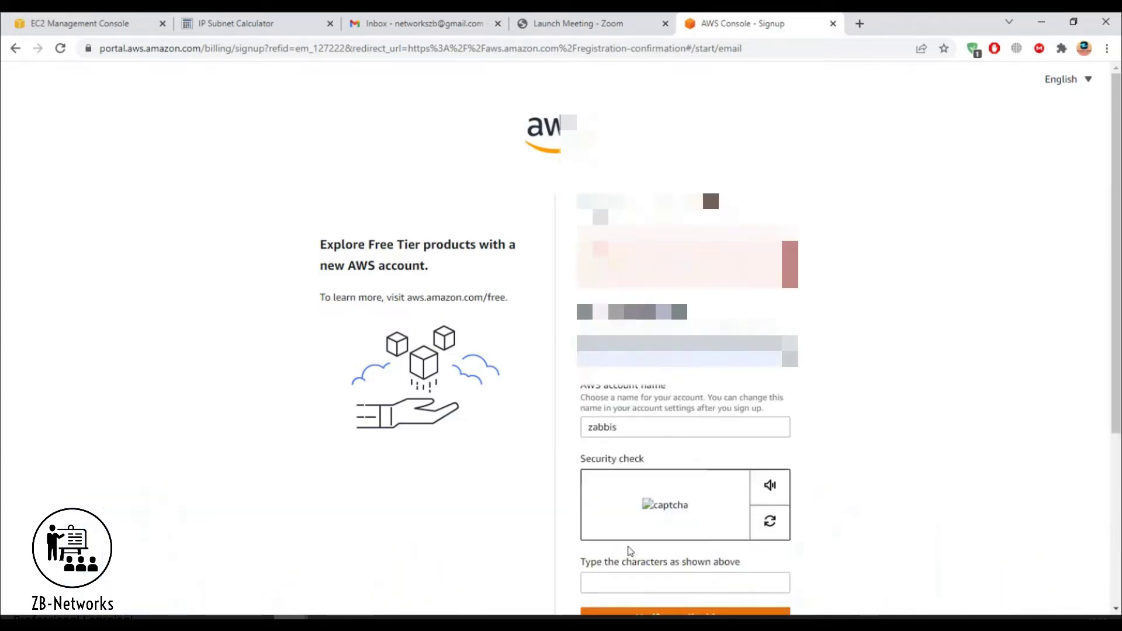
scroll(687, 540, "down", 2)
After the error, enter the new security check characters and submit to request the emailed code.
left_click(623, 446)
type("7w")
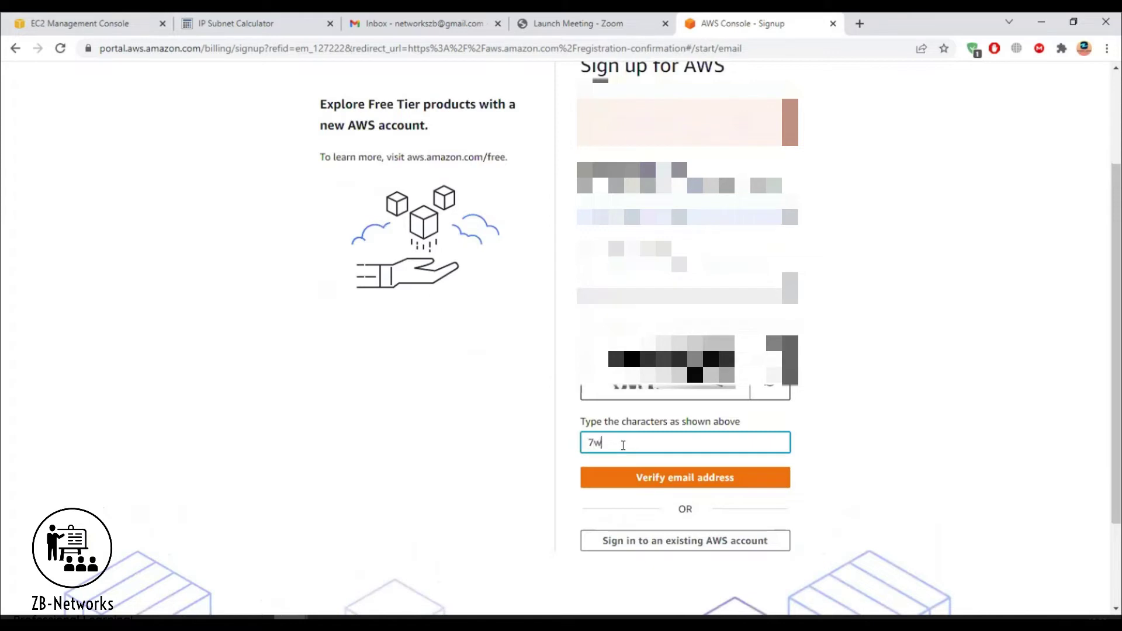
type("t8y")
left_click(666, 470)
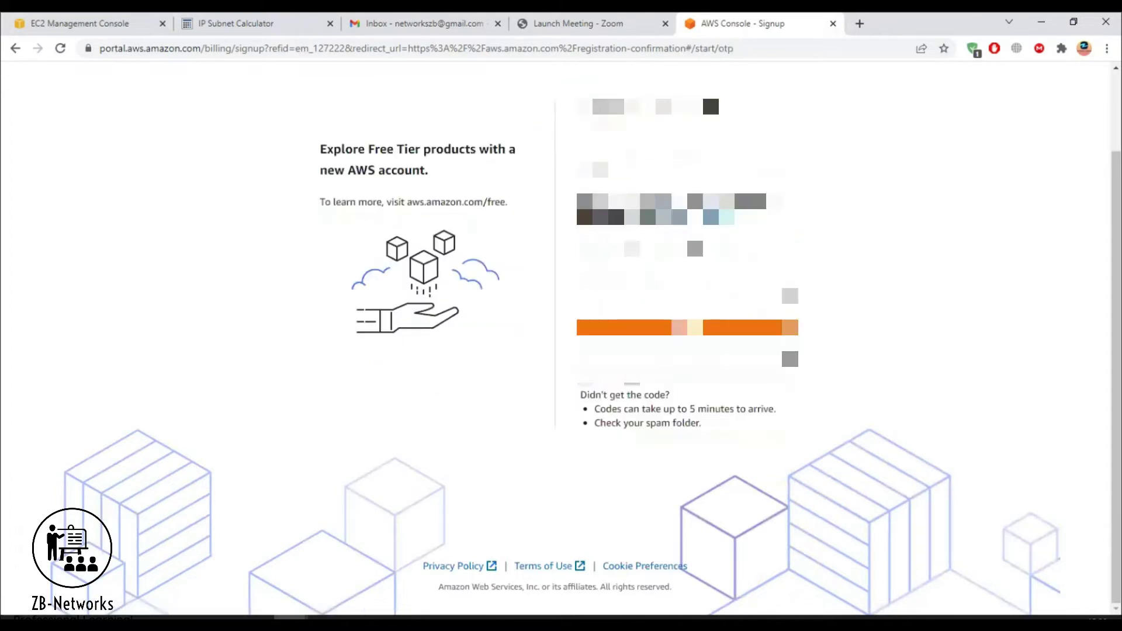
left_click(418, 24)
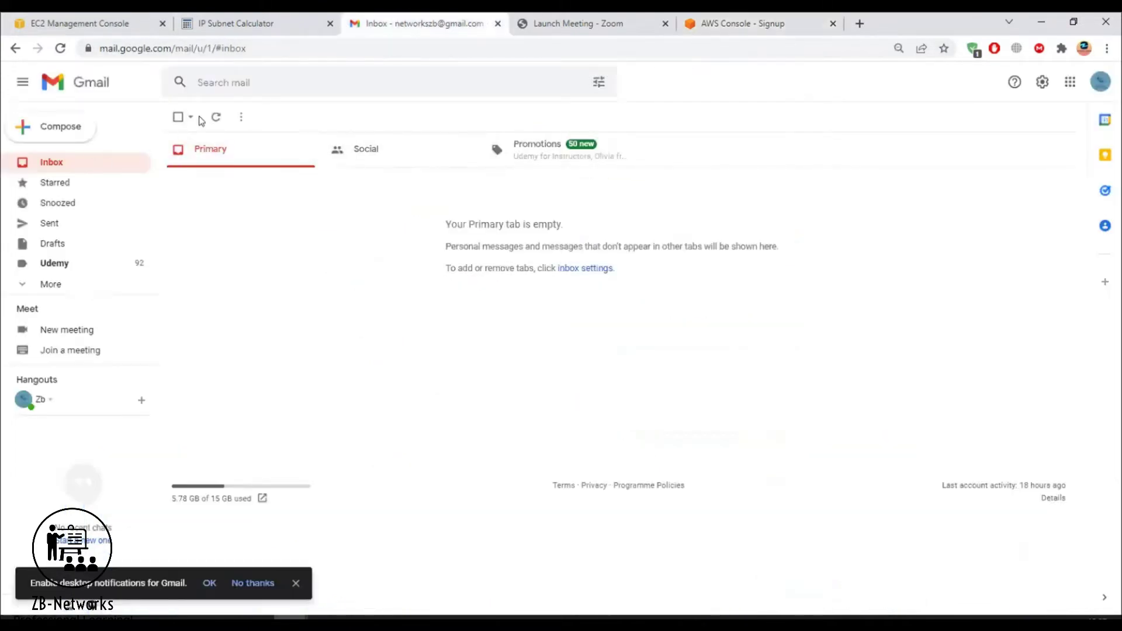
Refresh the Gmail inbox and open the AWS Email Verification message to copy the code.
left_click(240, 117)
left_click(215, 118)
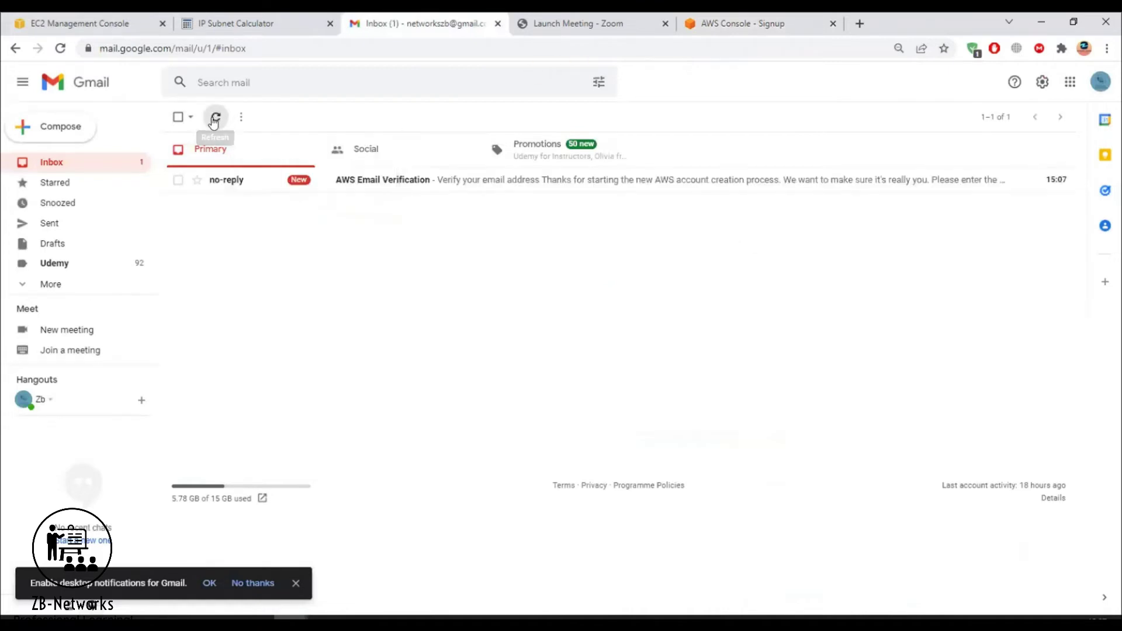
left_click(274, 180)
scroll(400, 309, "down", 1)
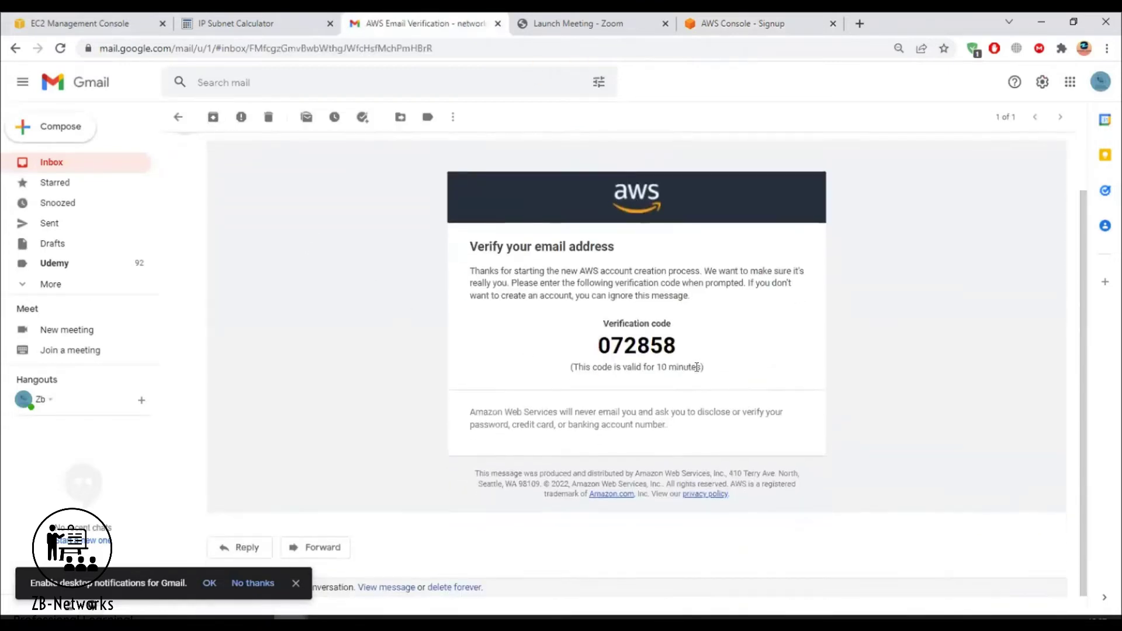
left_click_drag(681, 346, 584, 345)
key("ctrl+c")
Paste the code into the signup's Verification code field, then type the emailed code in manually.
left_click(585, 345)
left_click(760, 24)
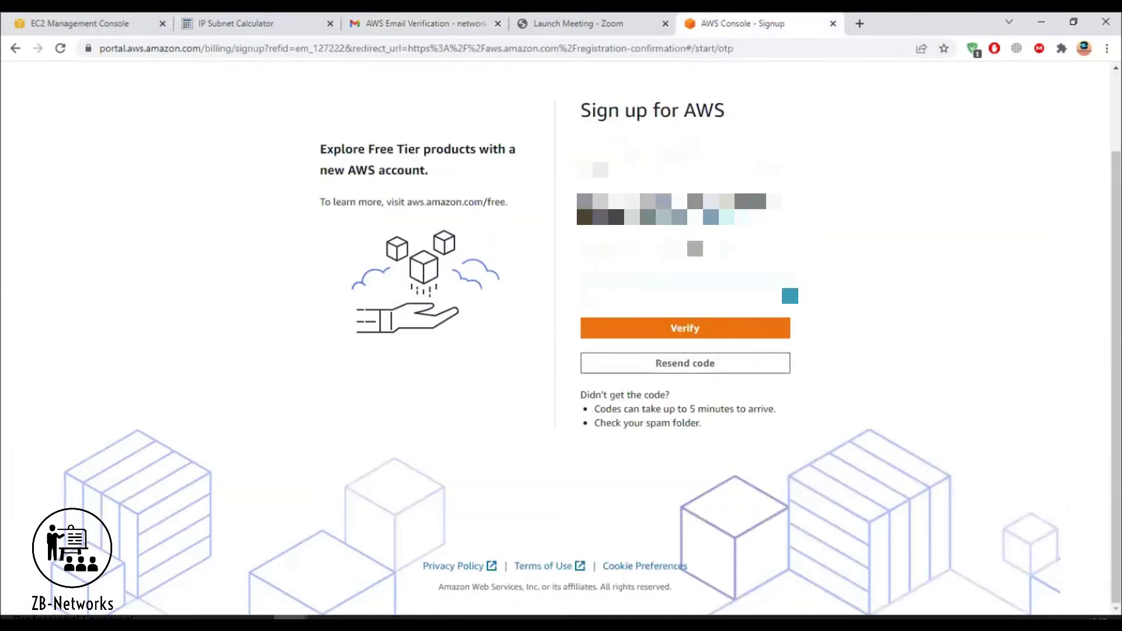
key("ctrl+v")
key("Return")
left_click(459, 24)
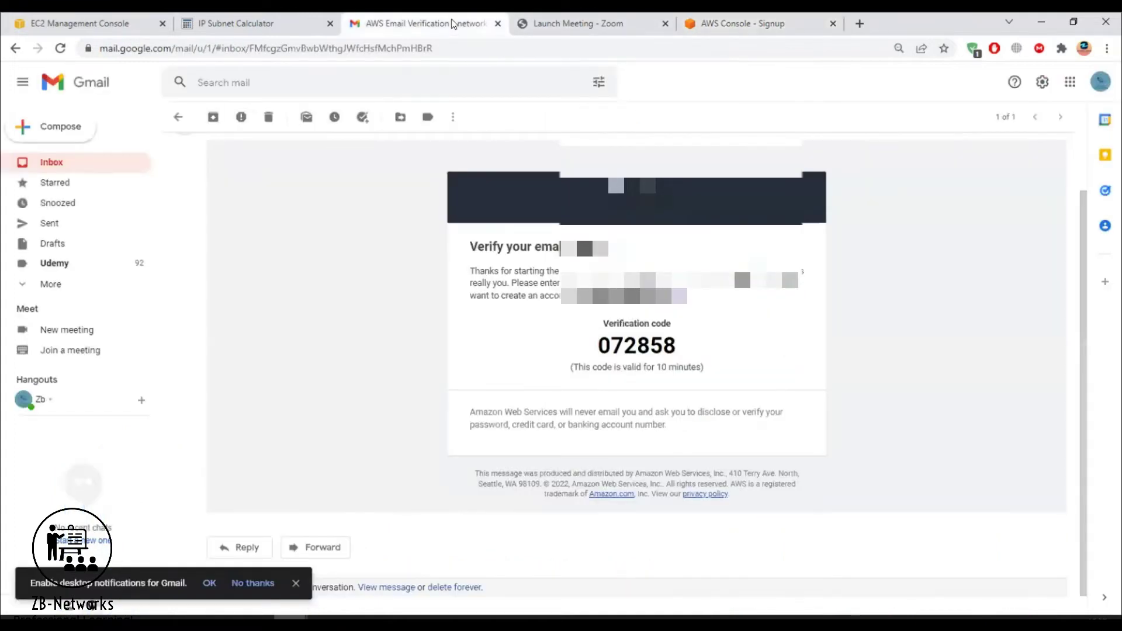
left_click(742, 23)
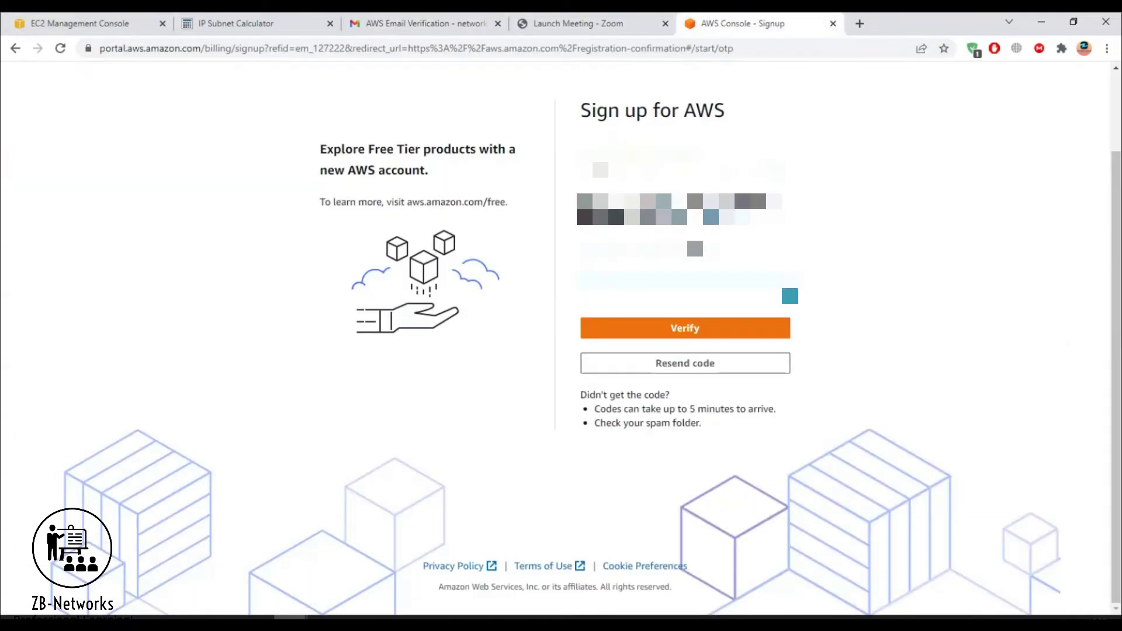
left_click(668, 292)
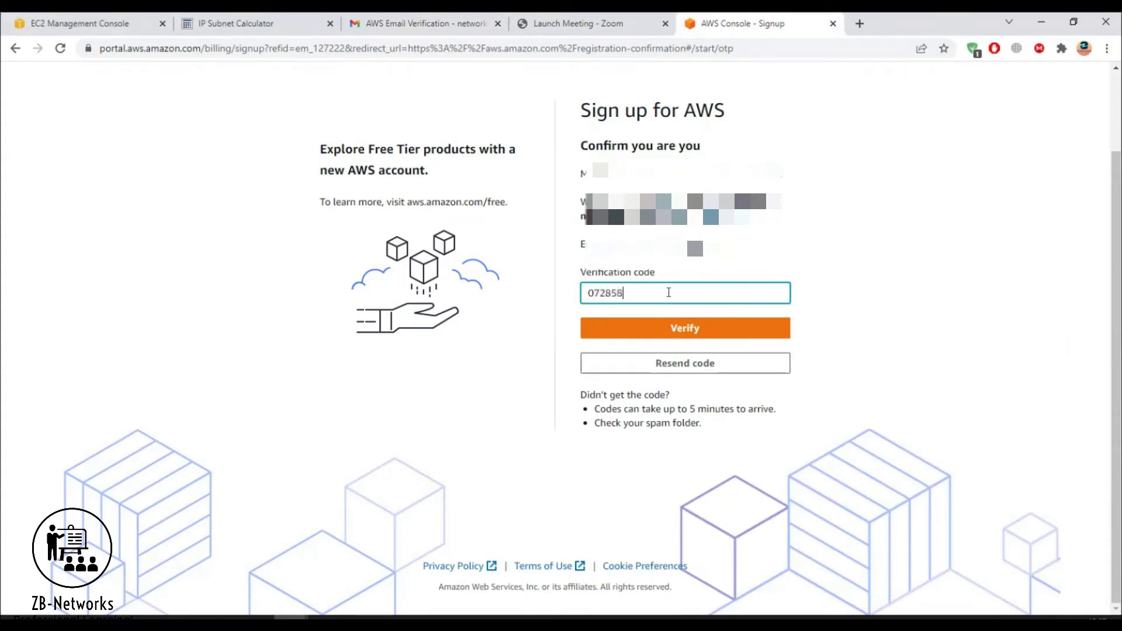
Verify the email code, set and confirm the root user password, and decline Chrome's password prompt.
left_click(662, 328)
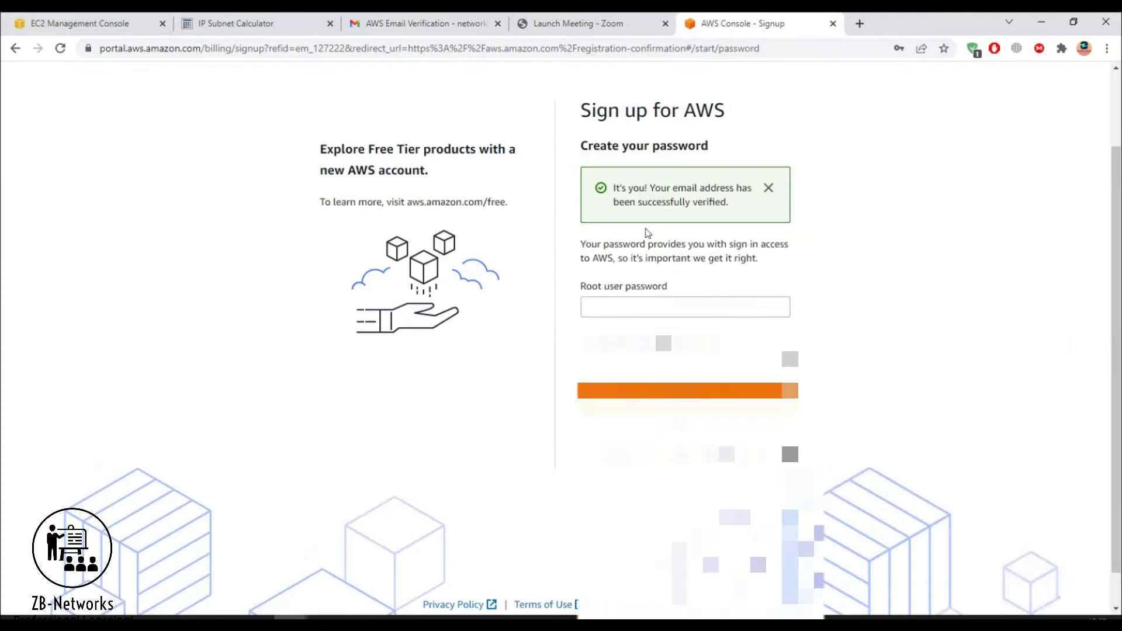
left_click(623, 301)
left_click(889, 290)
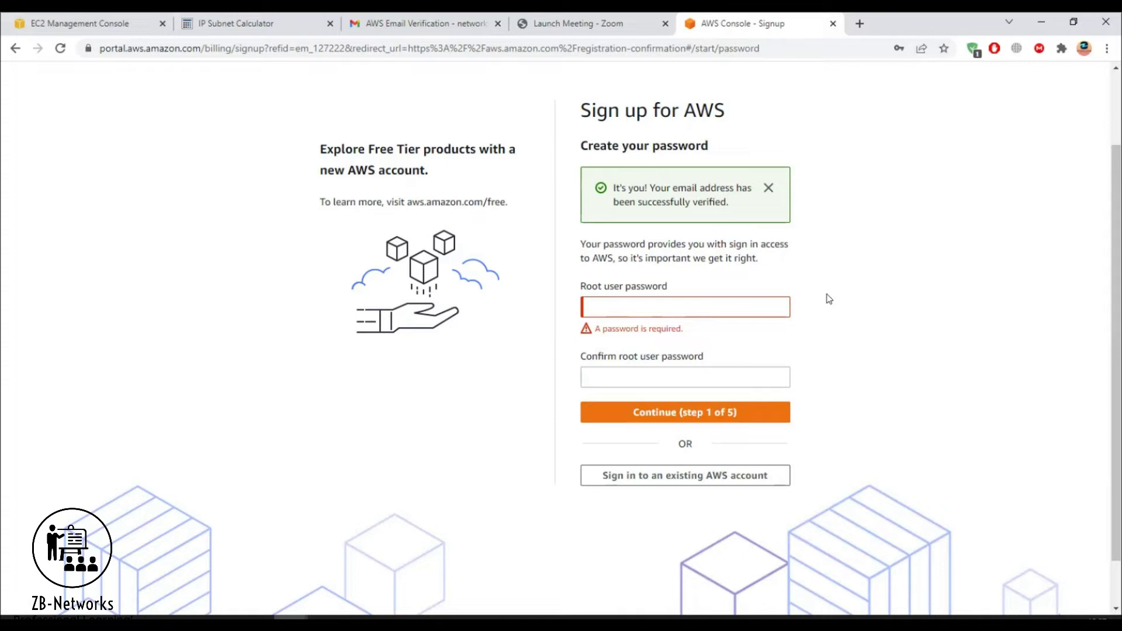
left_click(651, 310)
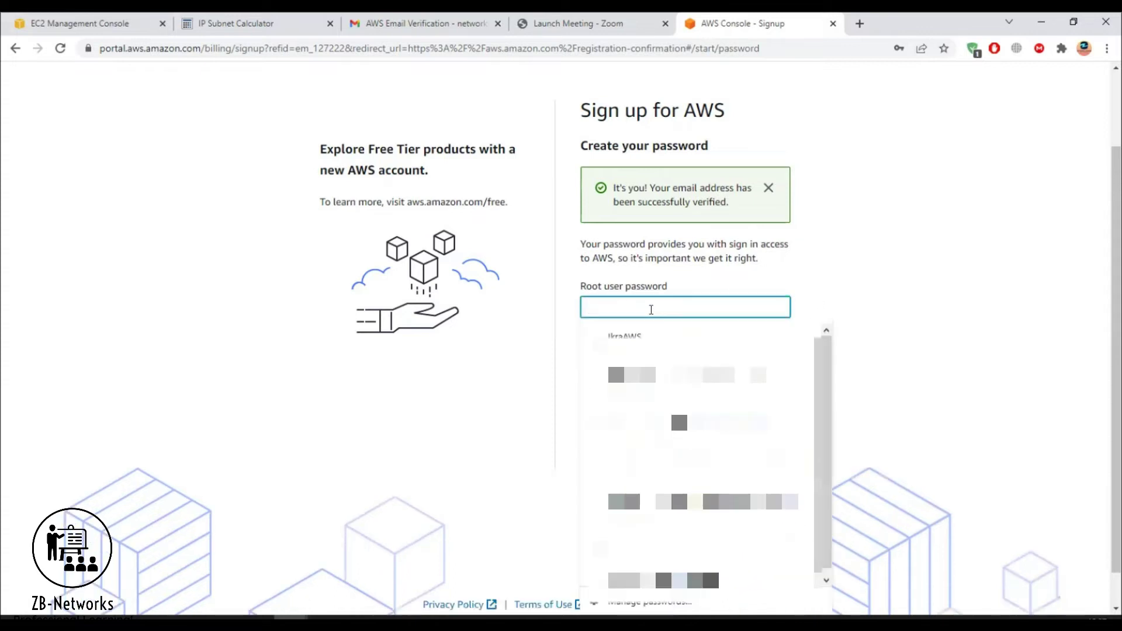
type("••••••••••••••")
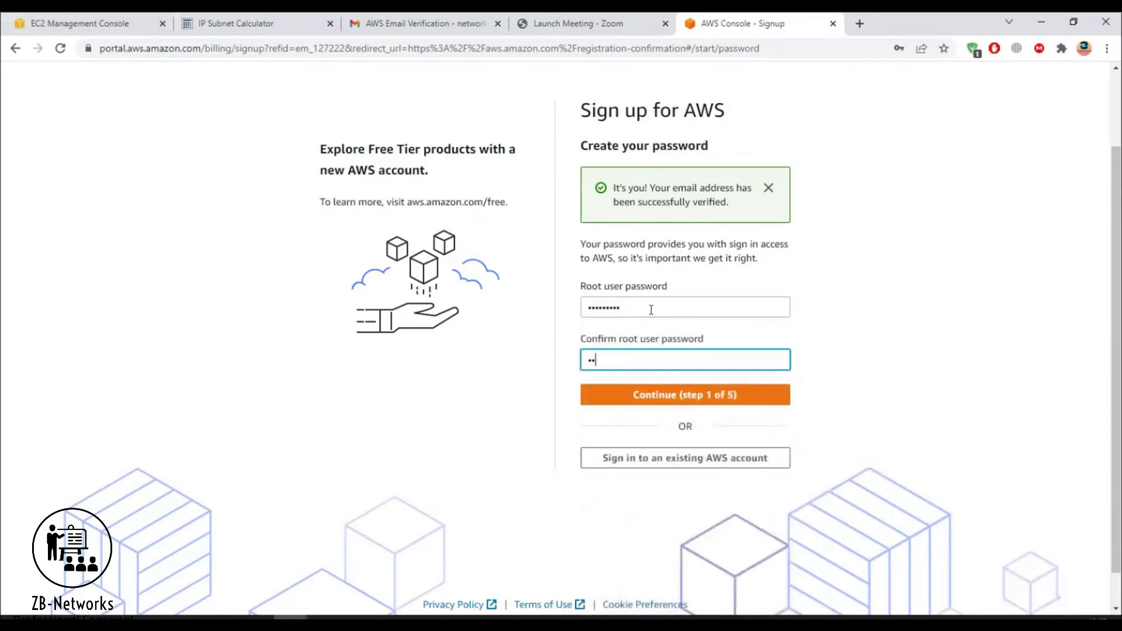
type("••••")
left_click(666, 397)
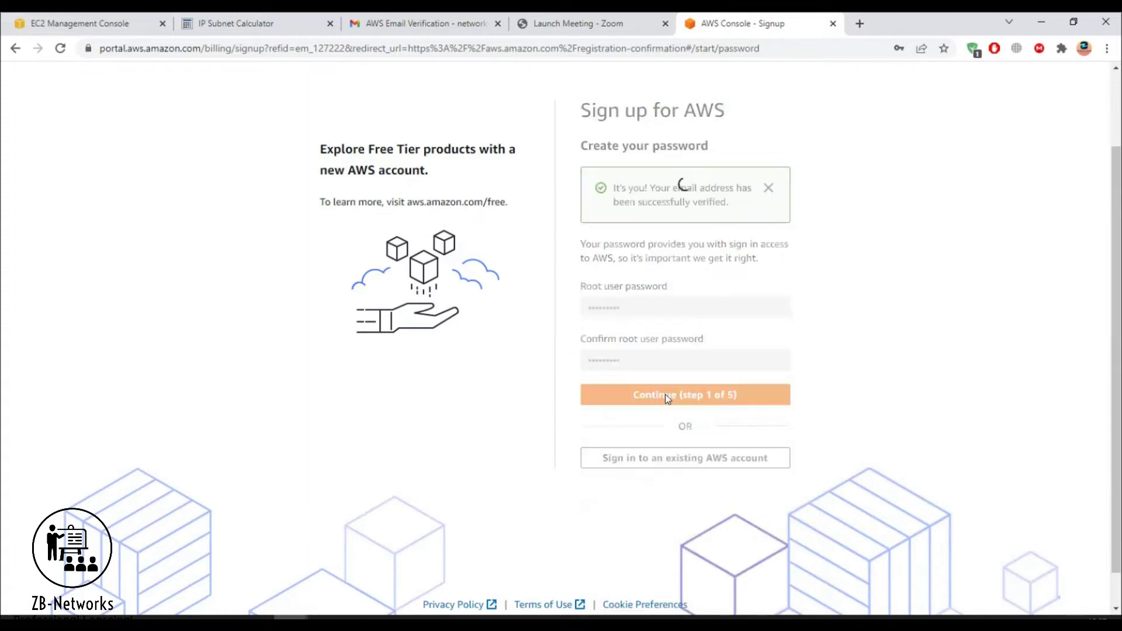
left_click(915, 246)
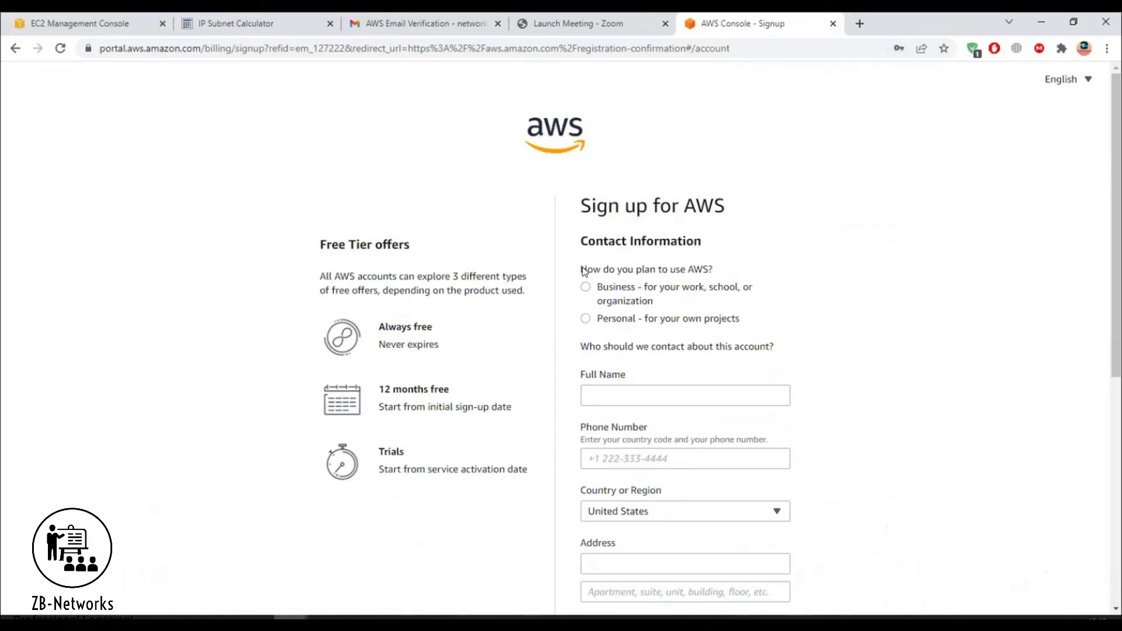
Choose Personal use and enter the full name and phone number.
left_click(598, 319)
left_click(627, 393)
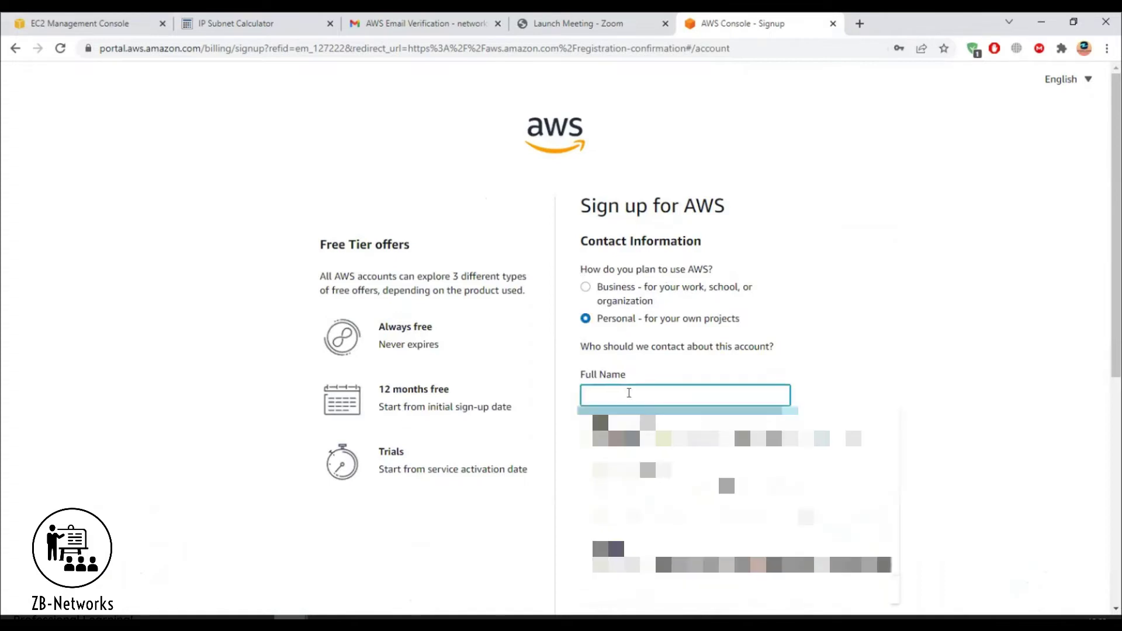
type("Zubair")
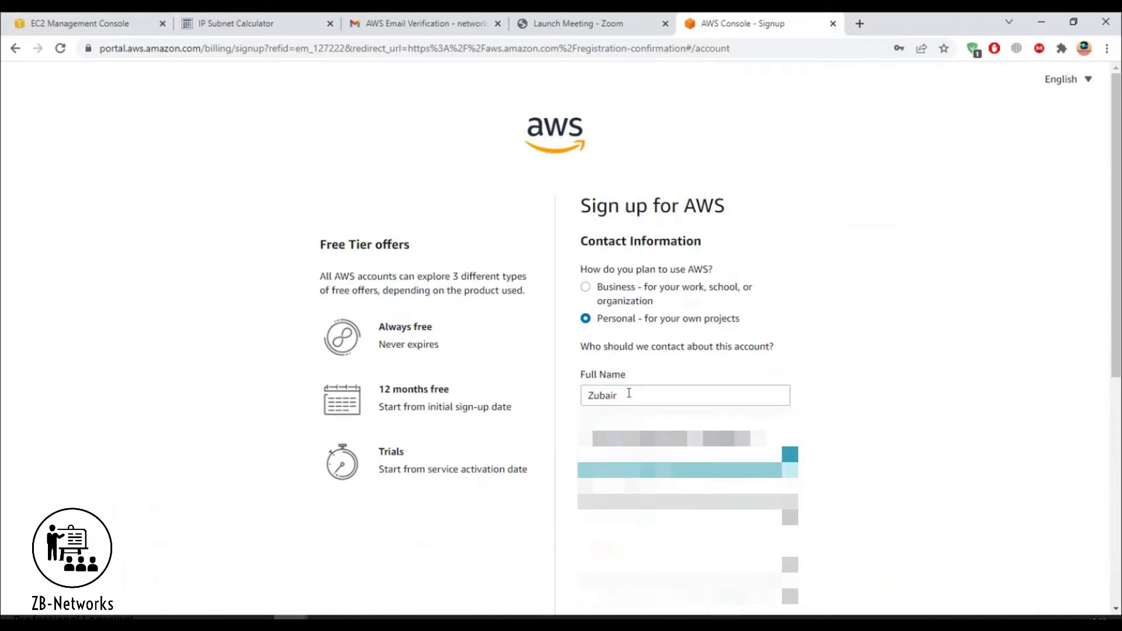
key("Tab")
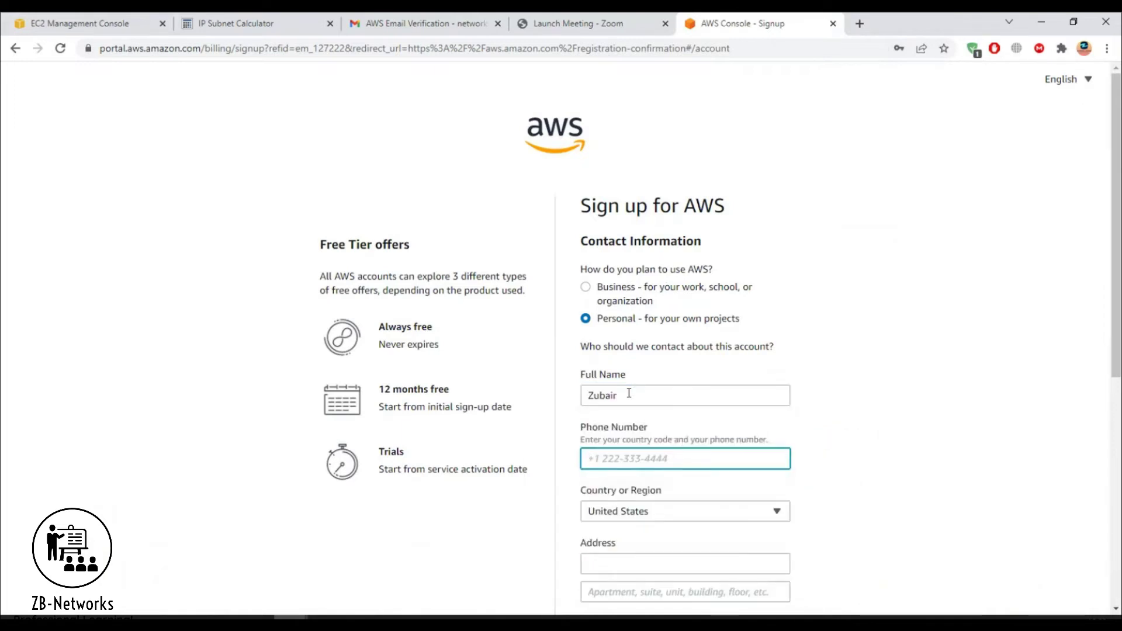
Select India as the Country or Region.
scroll(543, 443, "down", 5)
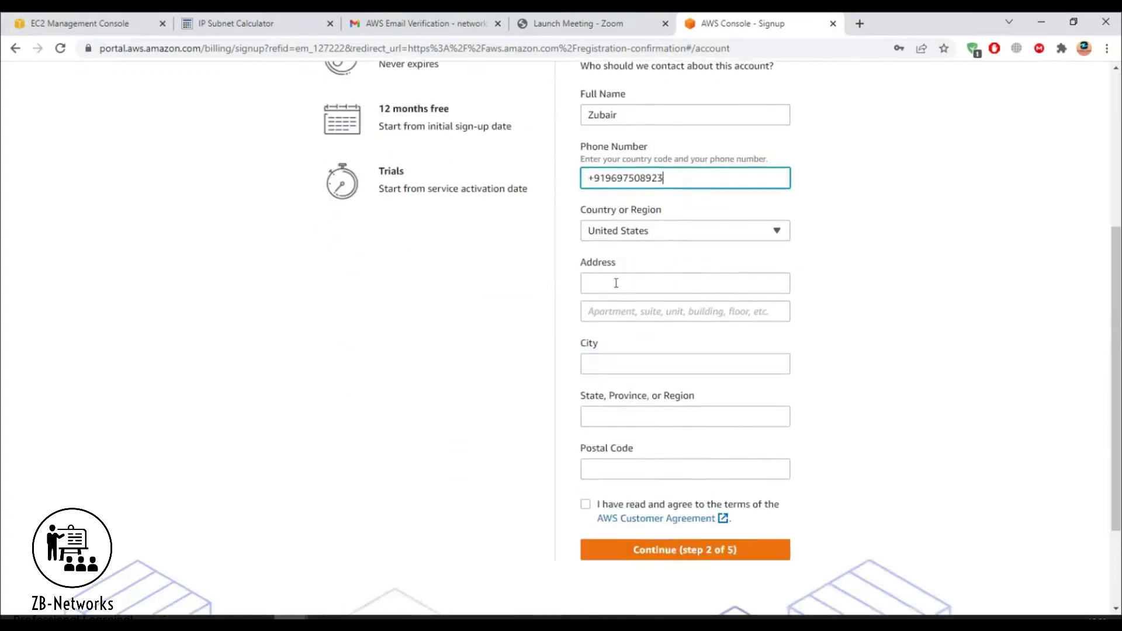
scroll(616, 283, "down", 1)
left_click(639, 163)
scroll(641, 315, "down", 1)
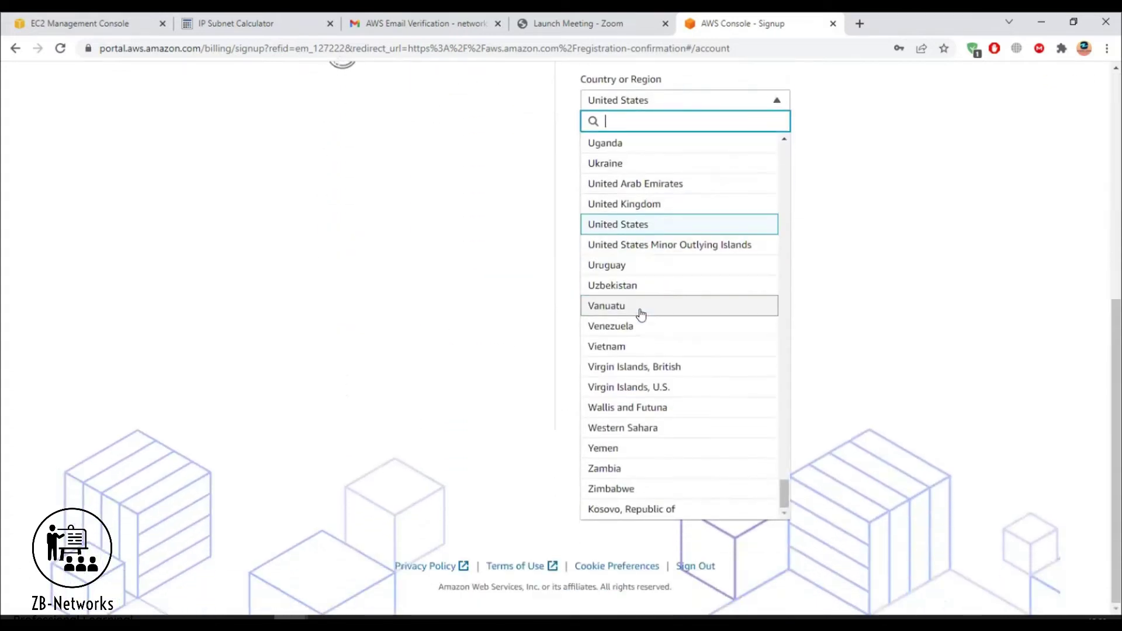
scroll(632, 280, "up", 10)
scroll(634, 280, "up", 20)
scroll(634, 280, "up", 19)
scroll(614, 391, "down", 1)
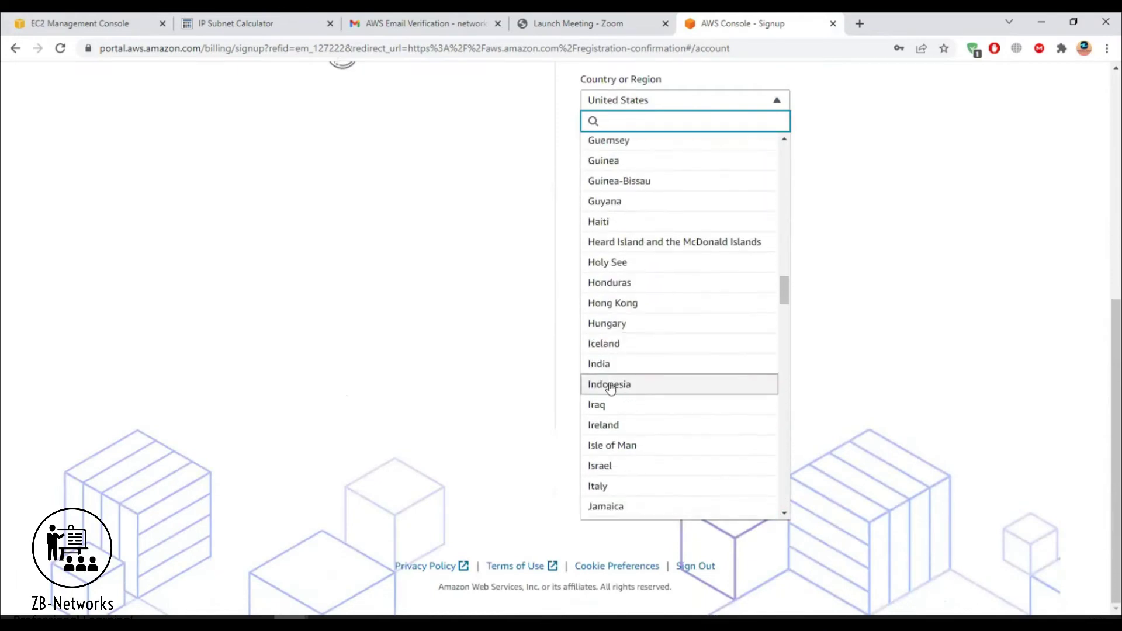
left_click(603, 365)
Autofill the address from a saved suggestion, accept the AWS Customer Agreement, and continue.
left_click(606, 153)
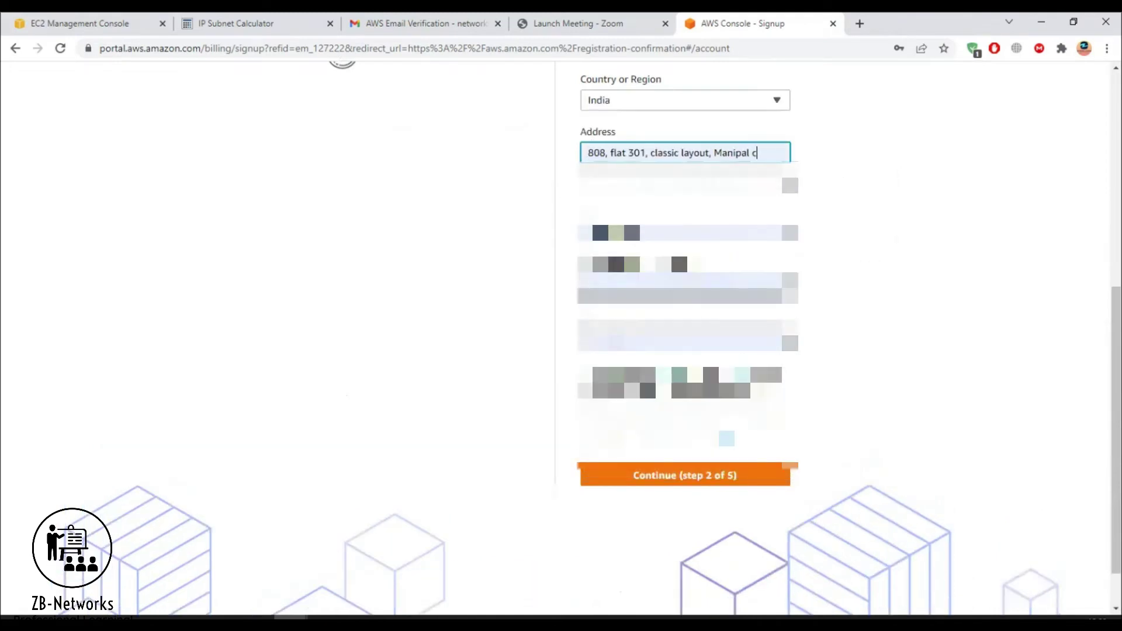
left_click(643, 391)
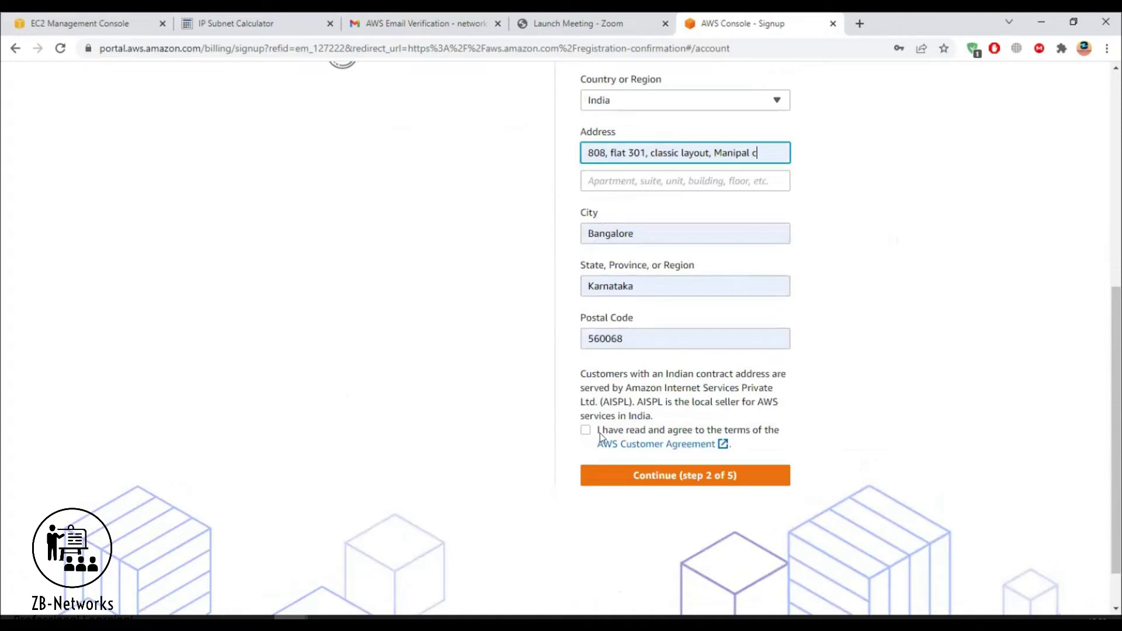
left_click(586, 430)
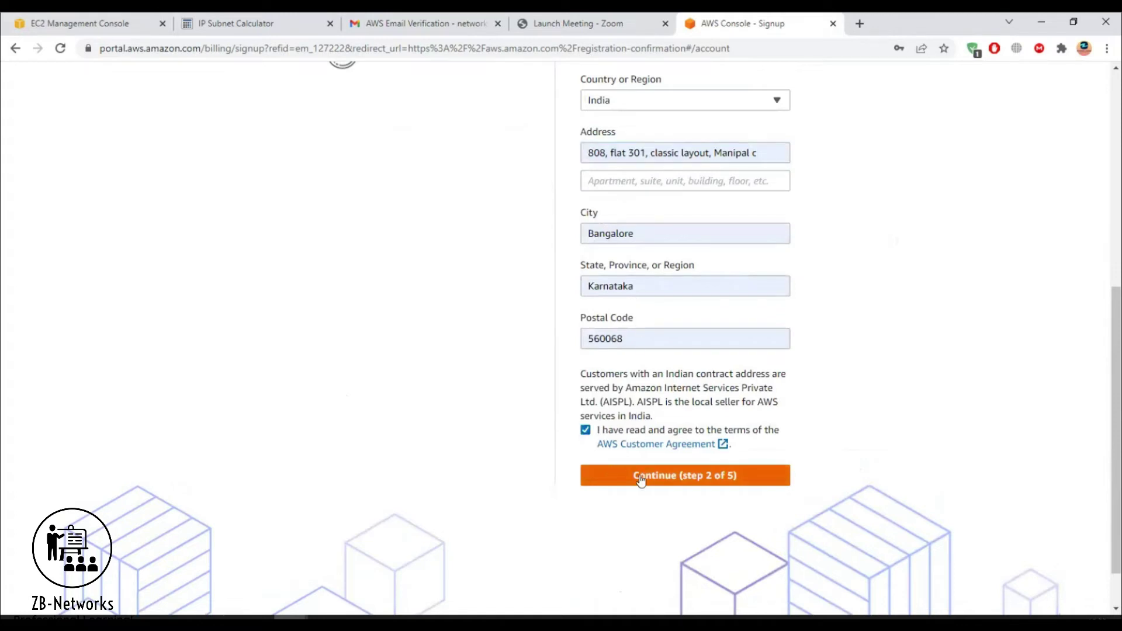
left_click(641, 477)
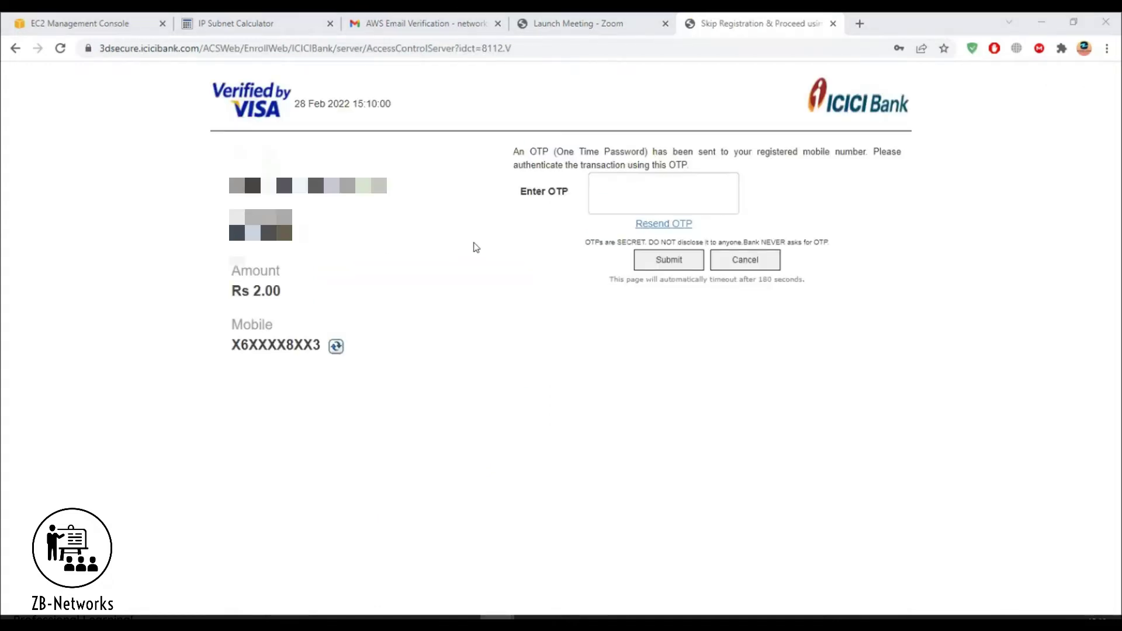
Enter the bank OTP for the Rs 2.00 charge, resubmitting the correct OTP after the failure.
left_click_drag(282, 295, 232, 288)
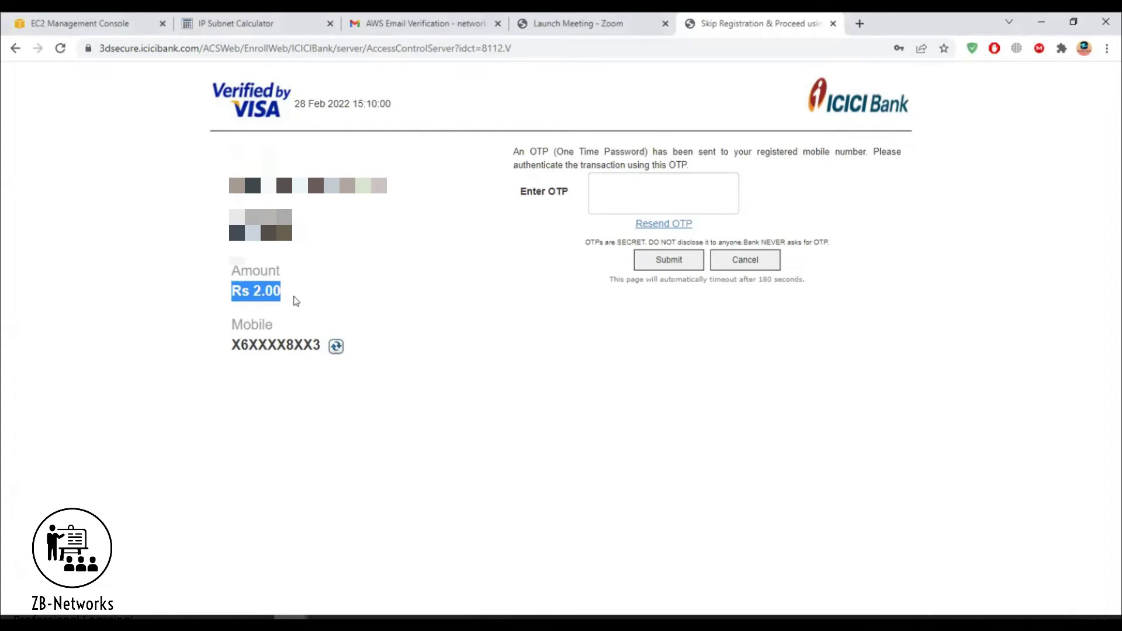
left_click(647, 191)
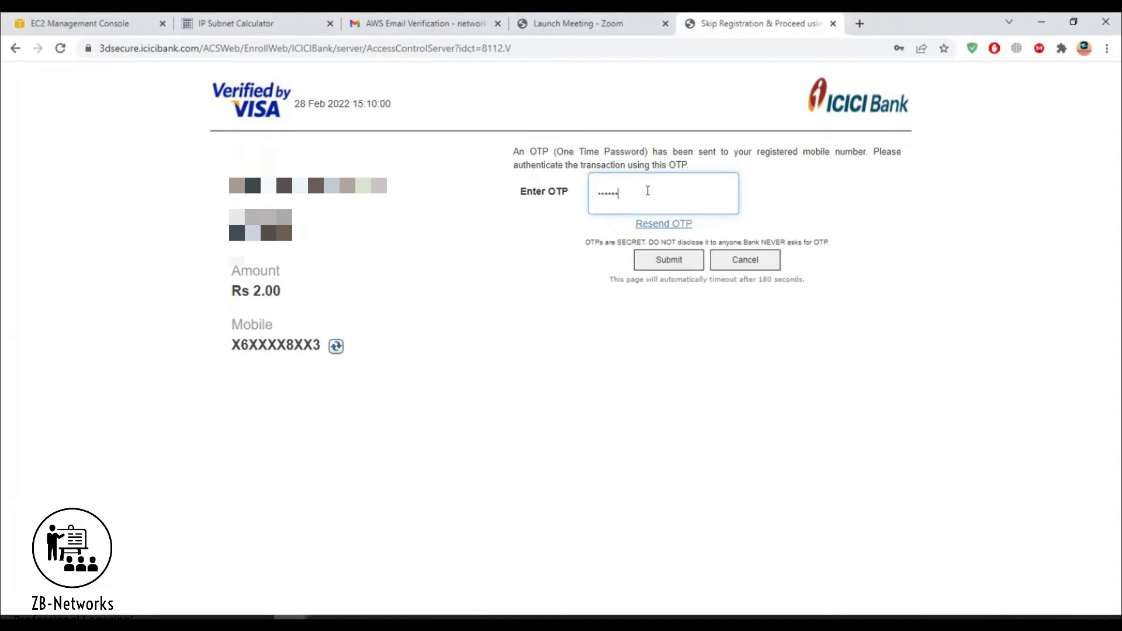
left_click(669, 259)
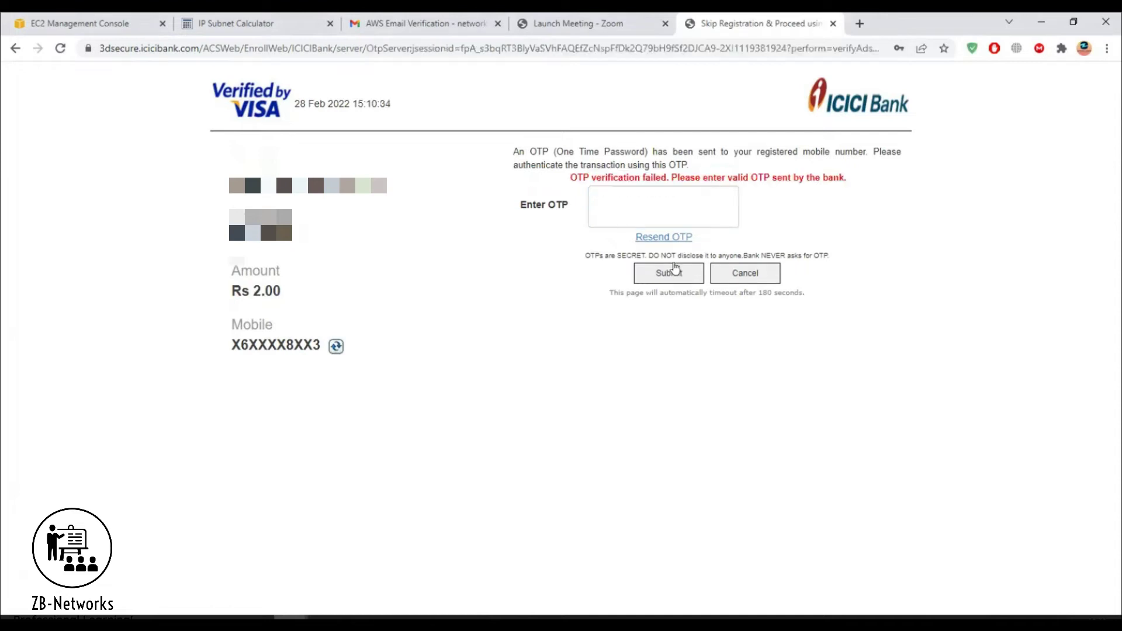
left_click(623, 206)
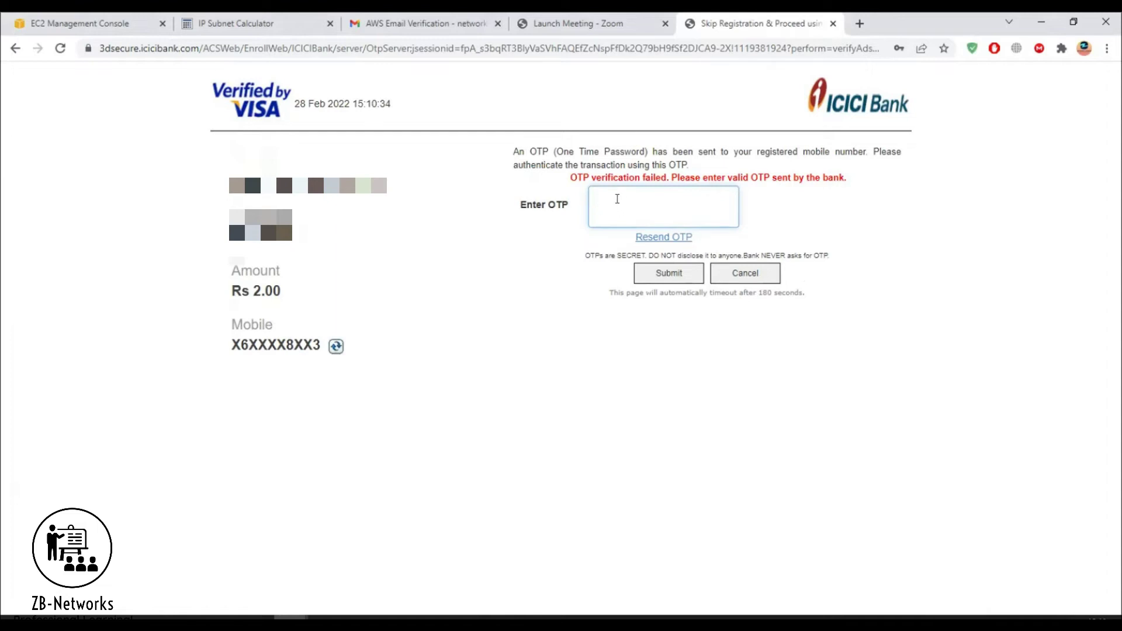
type("4")
left_click(669, 272)
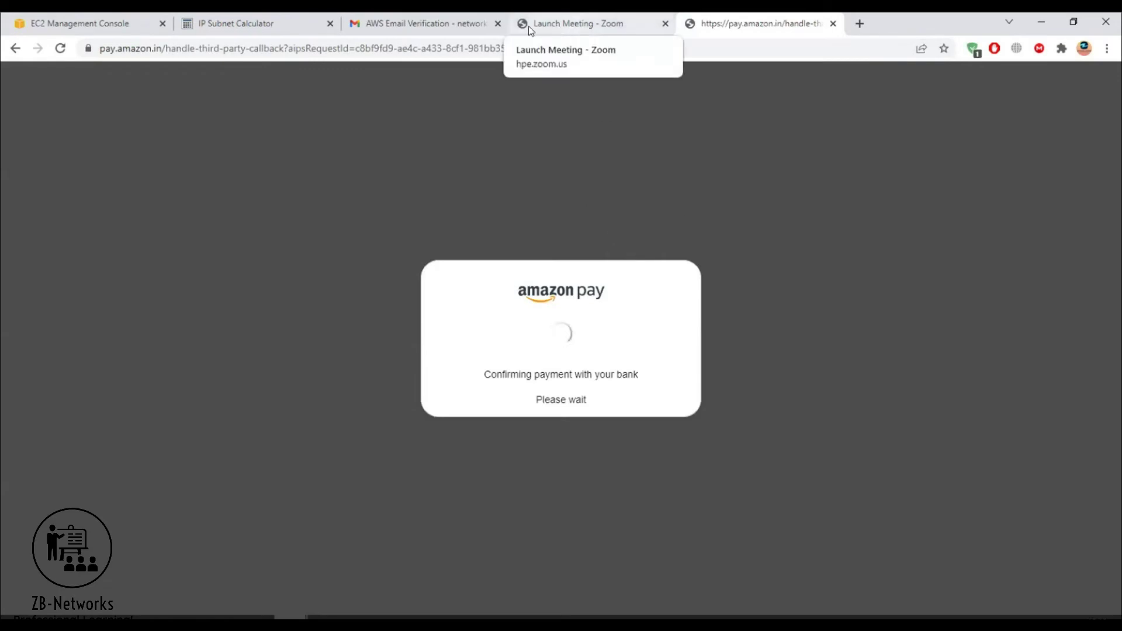
left_click(432, 24)
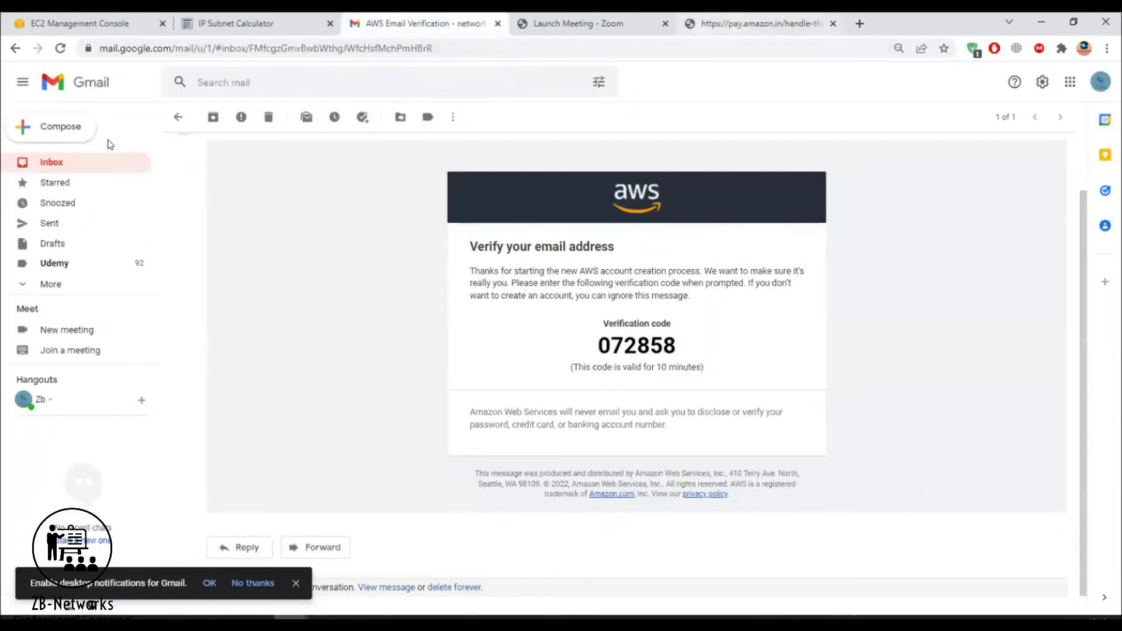
Choose India (+91) from the Country or region code list.
left_click(101, 162)
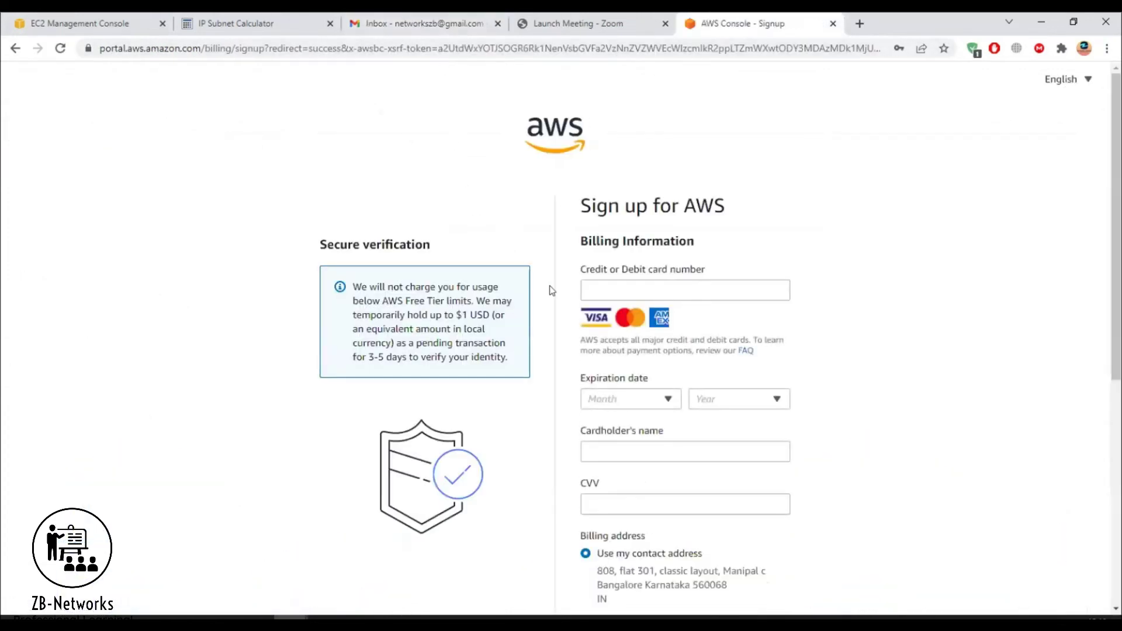
scroll(573, 302, "down", 2)
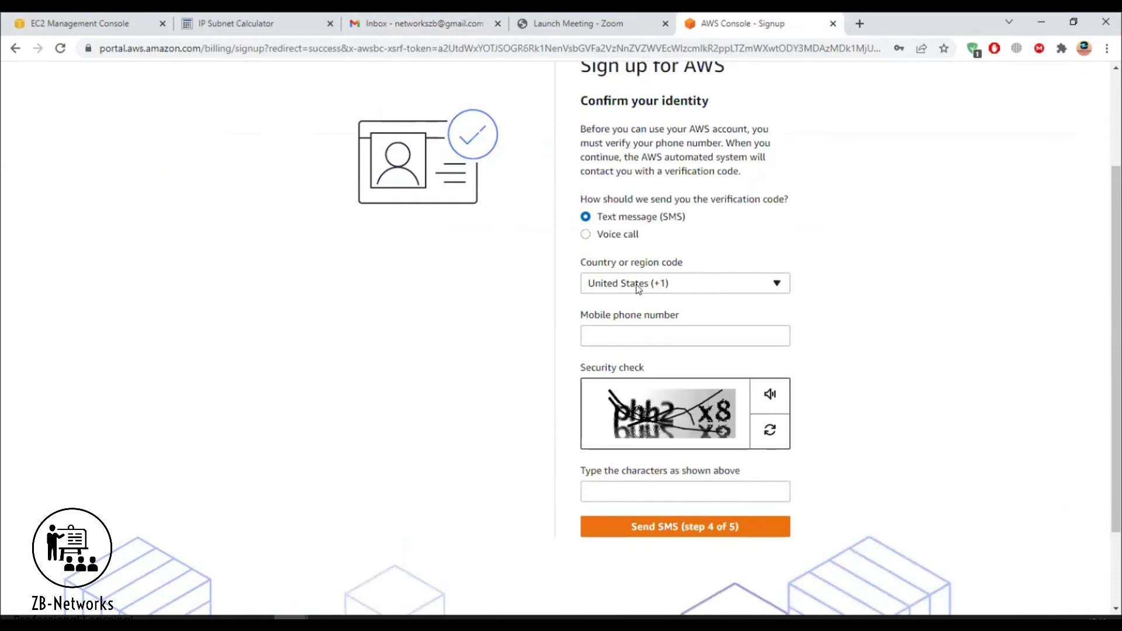
scroll(636, 284, "up", 1)
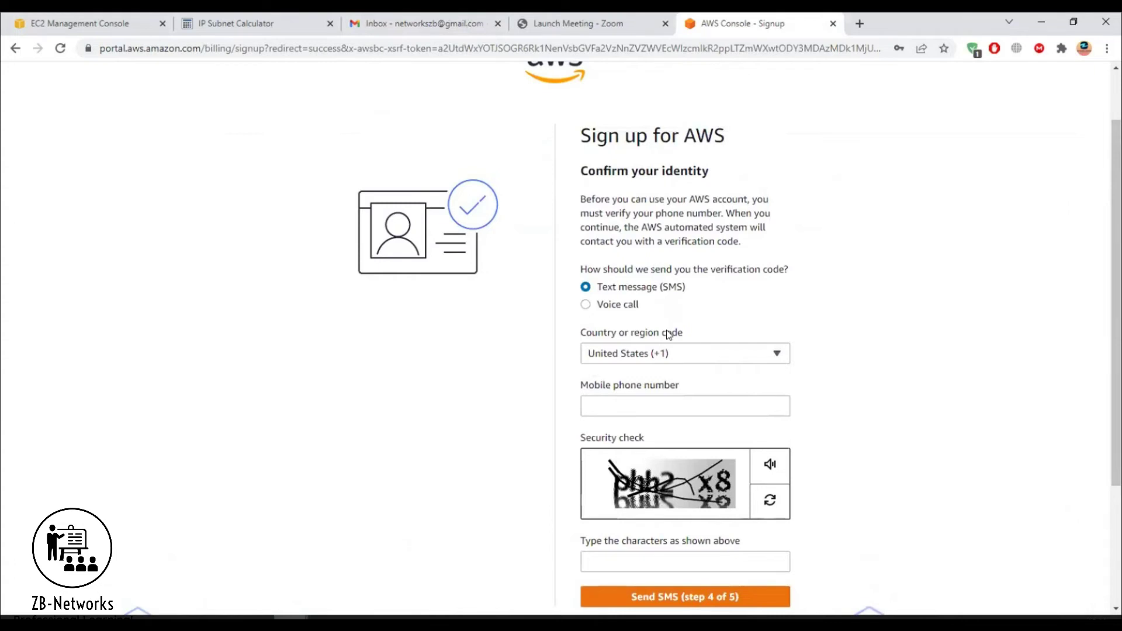
left_click(671, 351)
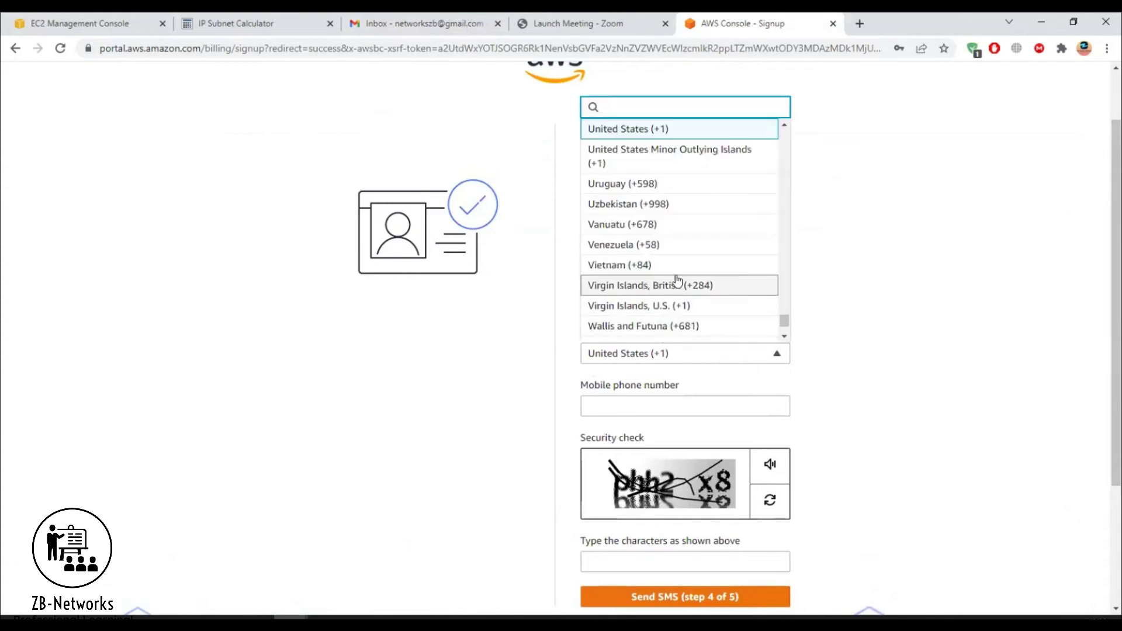
left_click(842, 268)
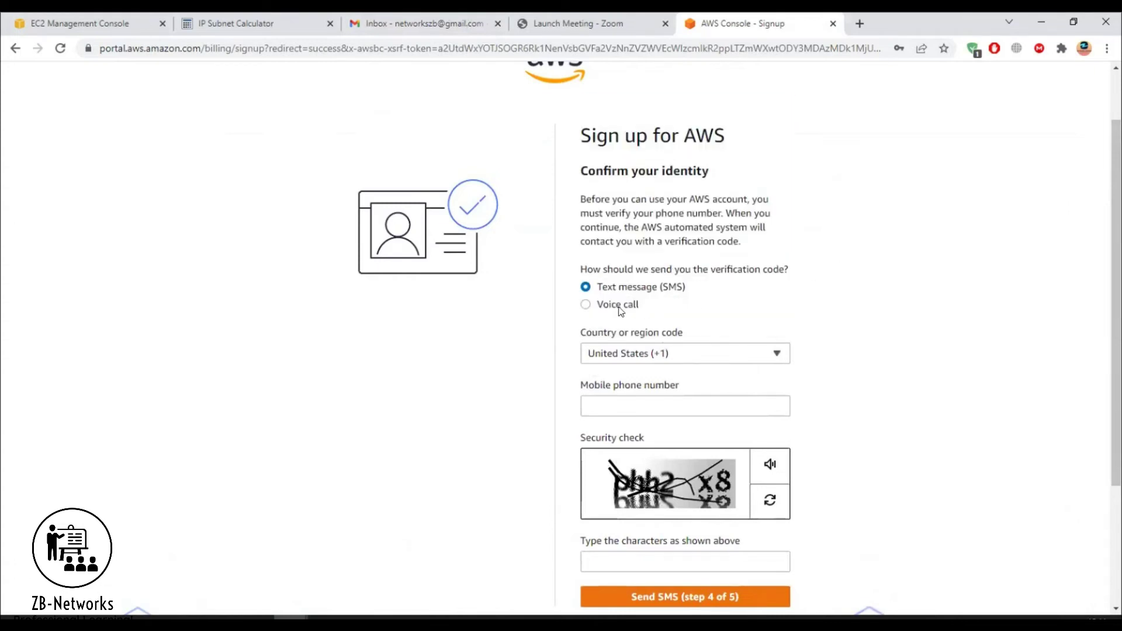
left_click(680, 352)
scroll(701, 287, "down", 2)
scroll(704, 279, "up", 15)
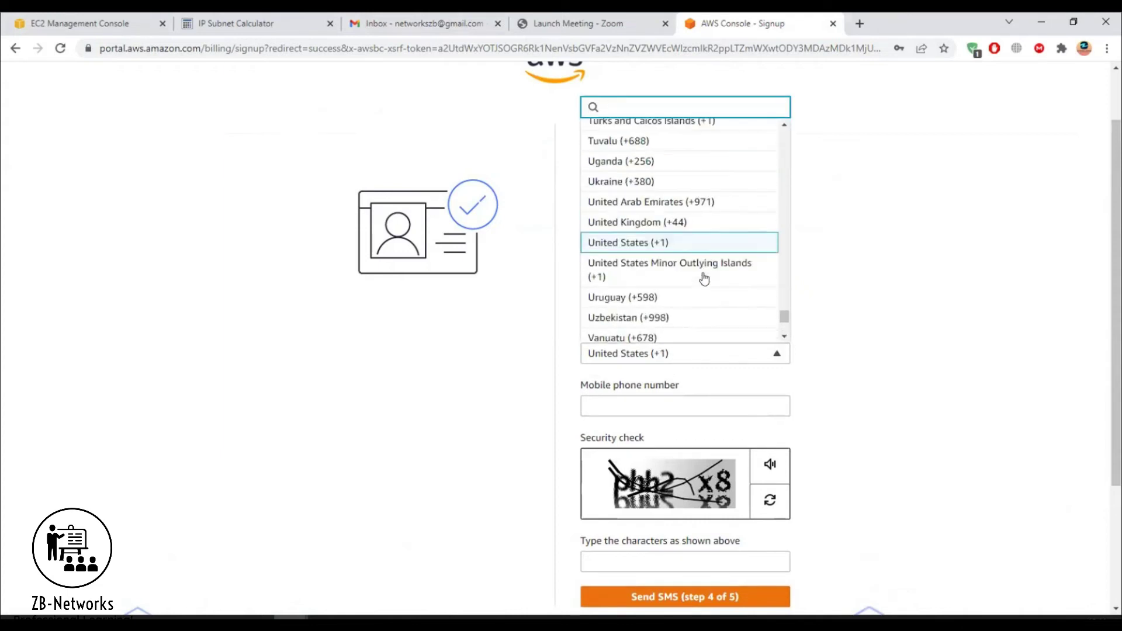
scroll(704, 278, "up", 15)
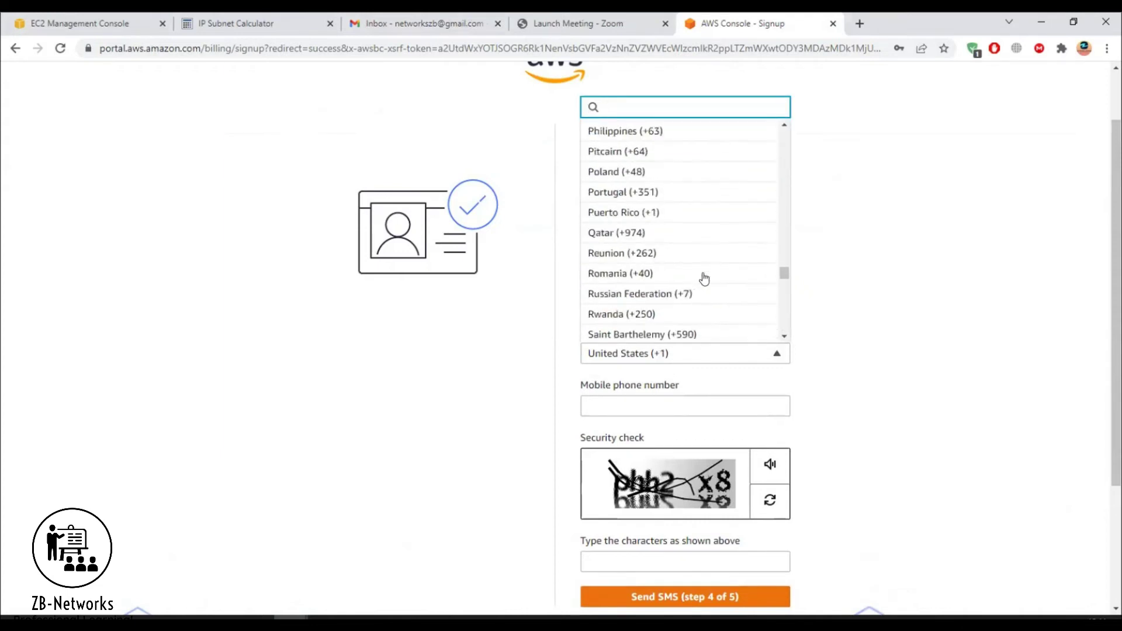
scroll(704, 278, "up", 15)
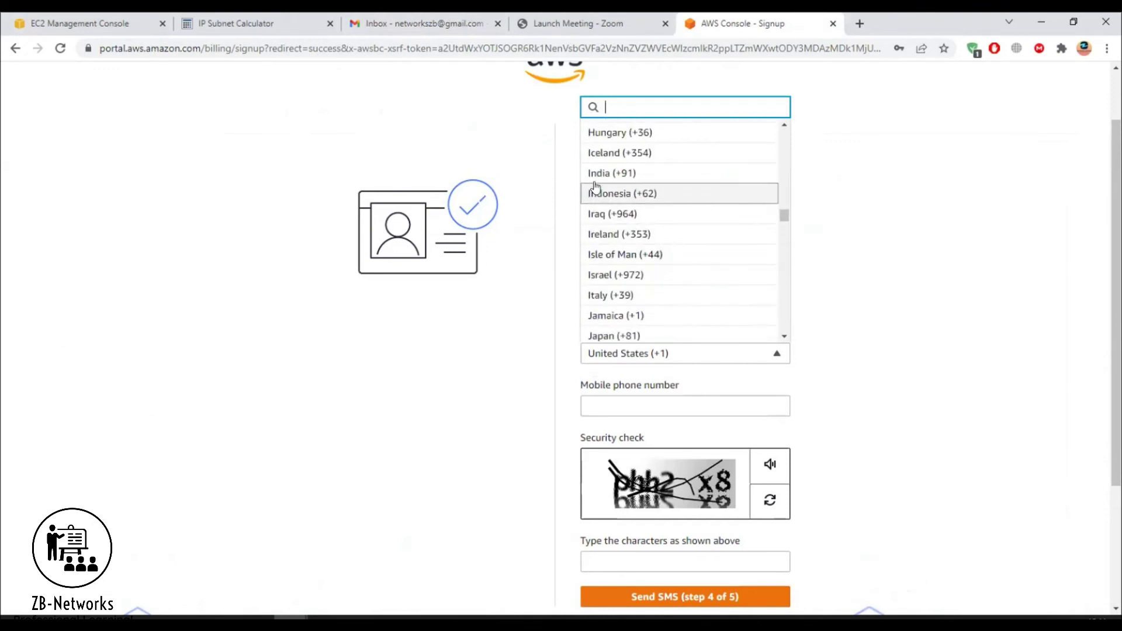
left_click(602, 173)
Enter the mobile number and security check, send the SMS, and start typing the received code.
left_click(641, 404)
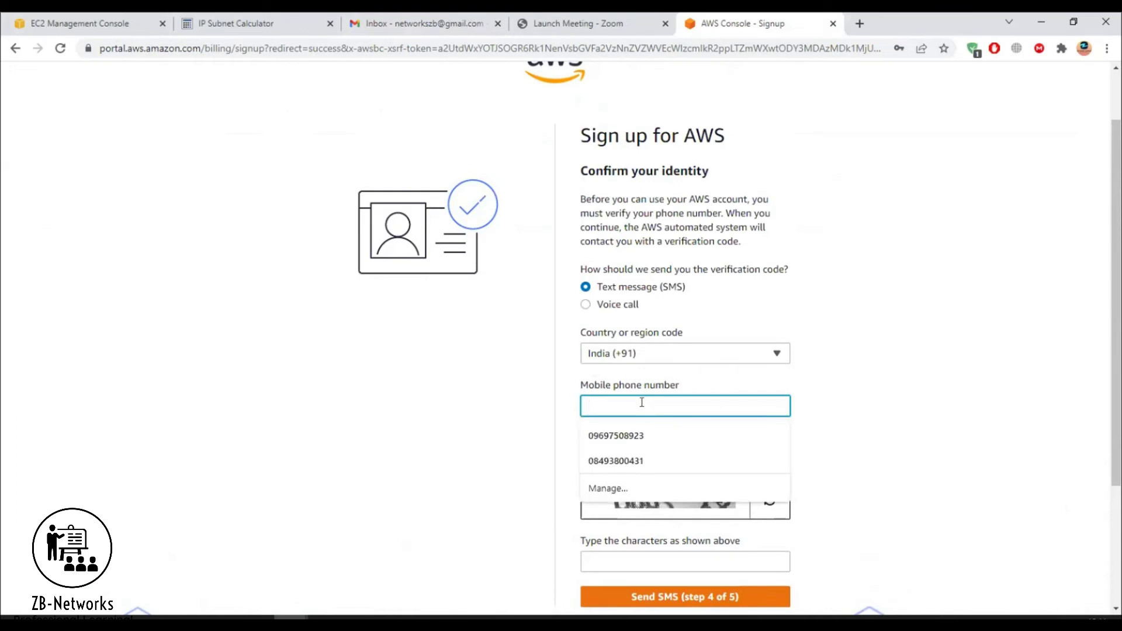
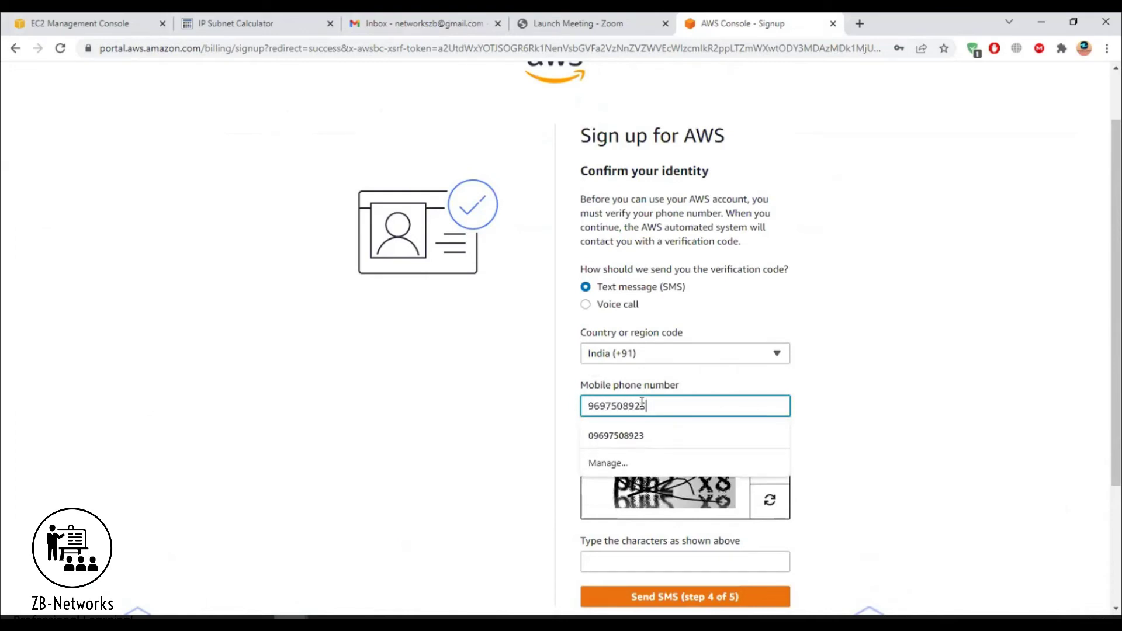
scroll(642, 402, "down", 2)
left_click(667, 426)
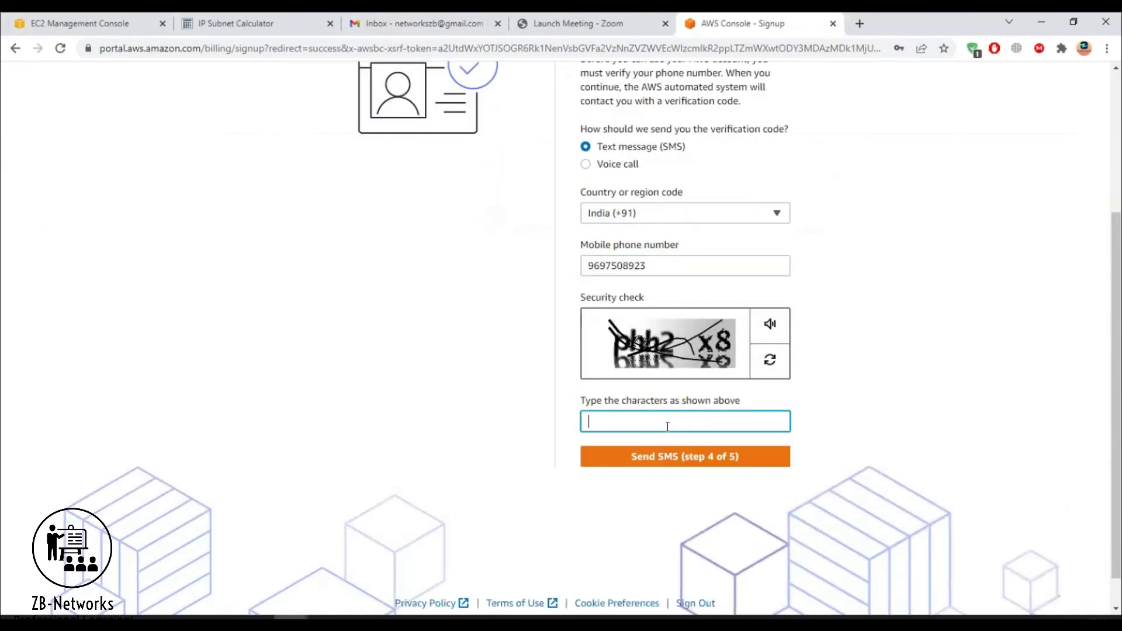
left_click(676, 464)
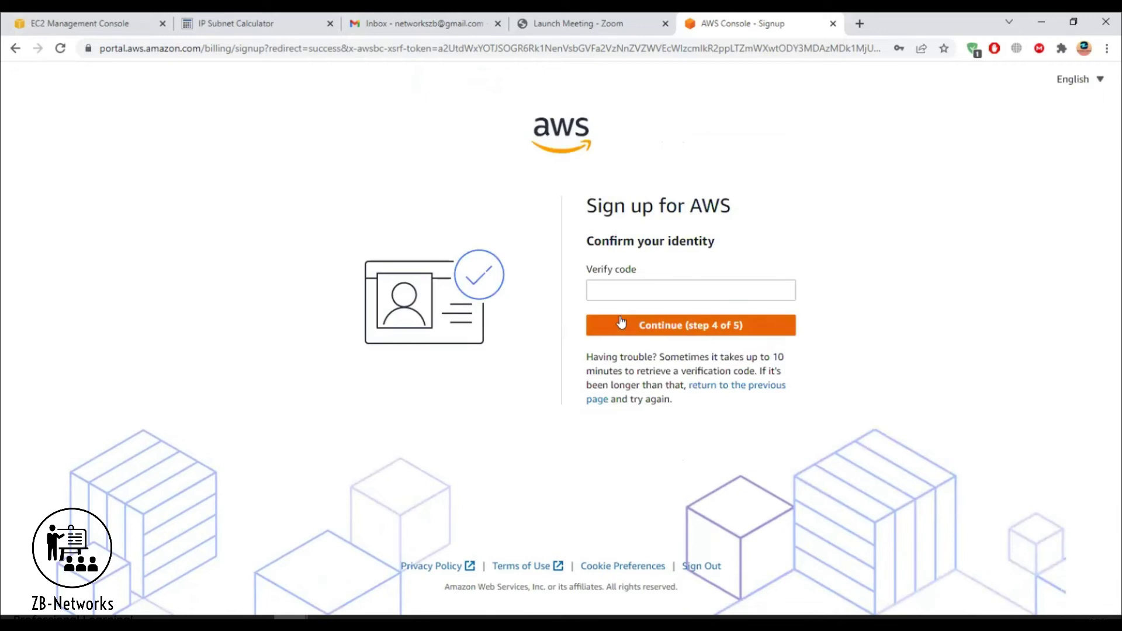
left_click(662, 288)
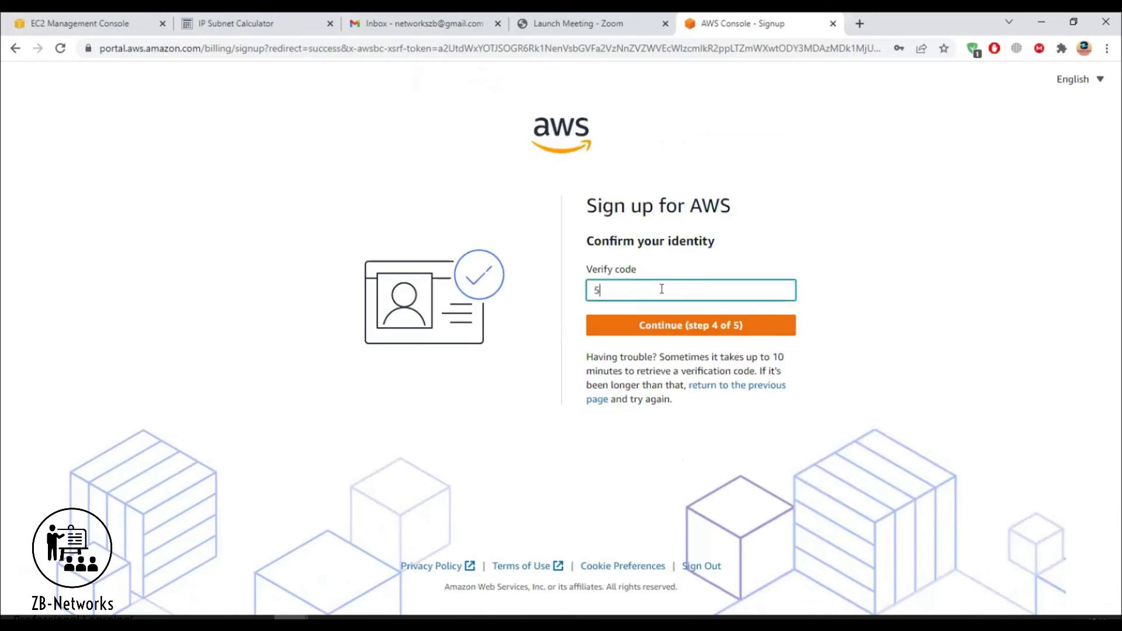
Submit the phone verification code and review the Basic support - Free plan benefits.
left_click(646, 328)
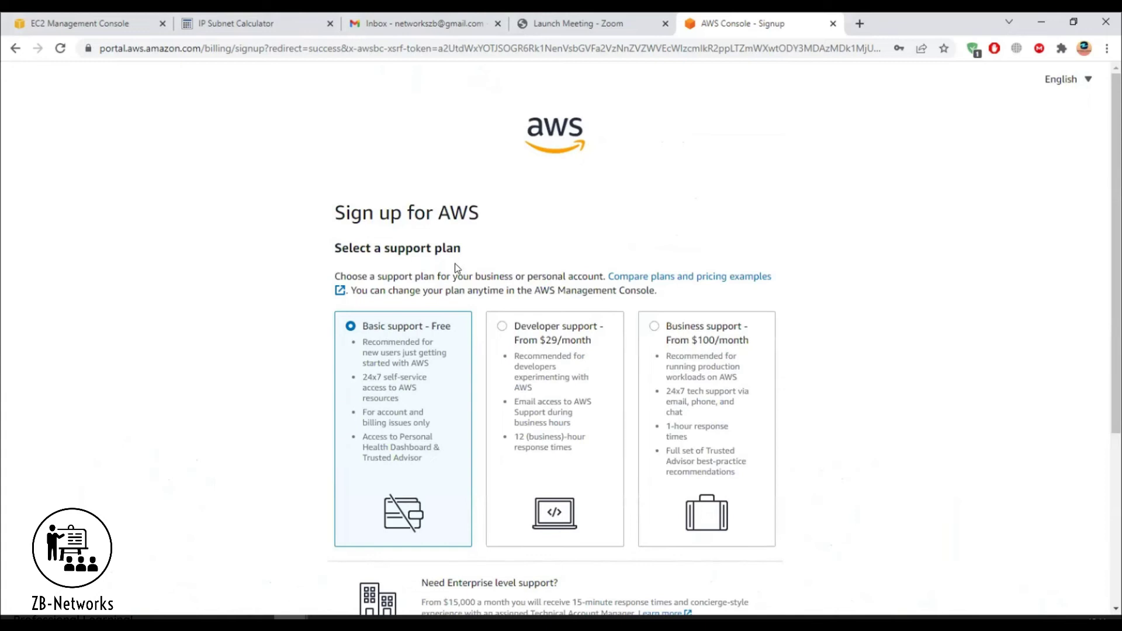
left_click_drag(346, 276, 437, 275)
left_click(532, 259)
left_click_drag(328, 277, 476, 287)
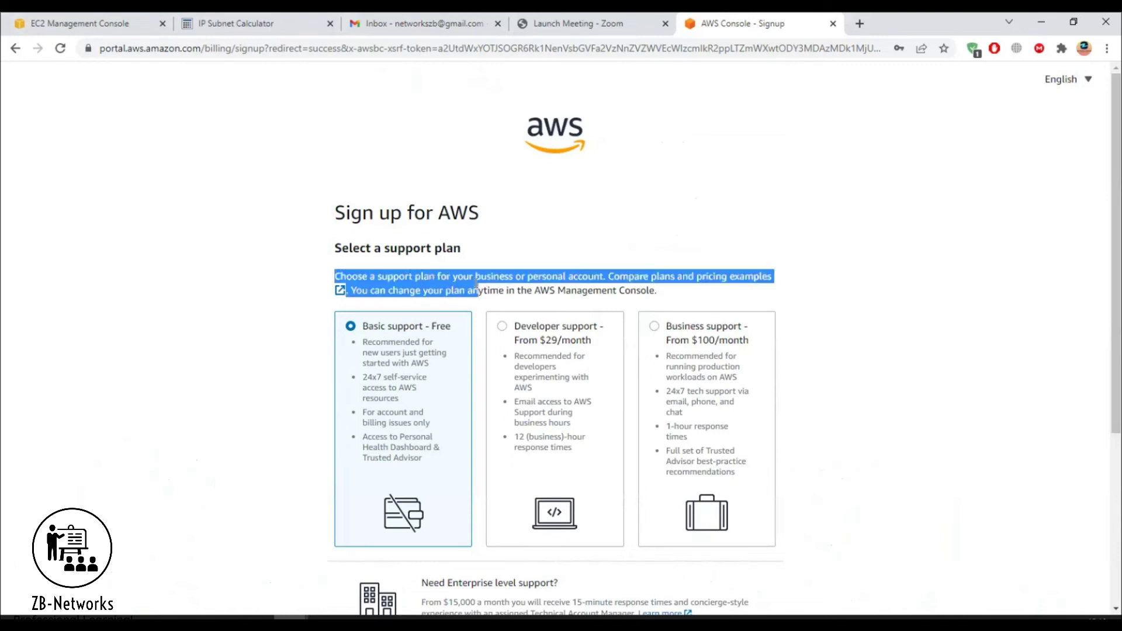
left_click(835, 316)
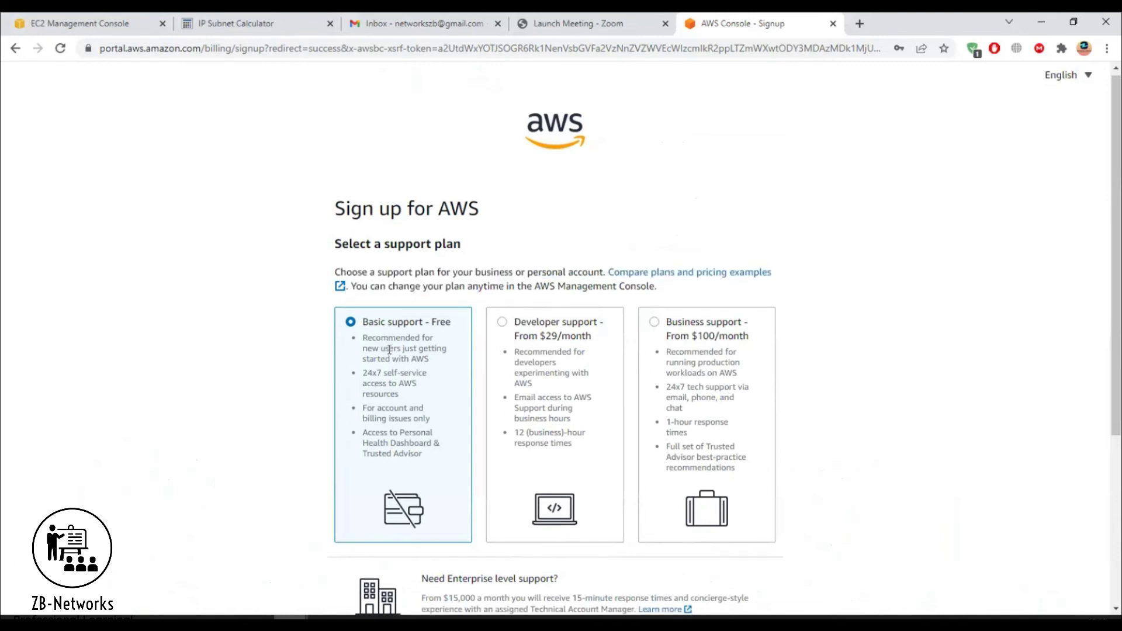
scroll(376, 234, "down", 2)
left_click_drag(361, 201, 415, 305)
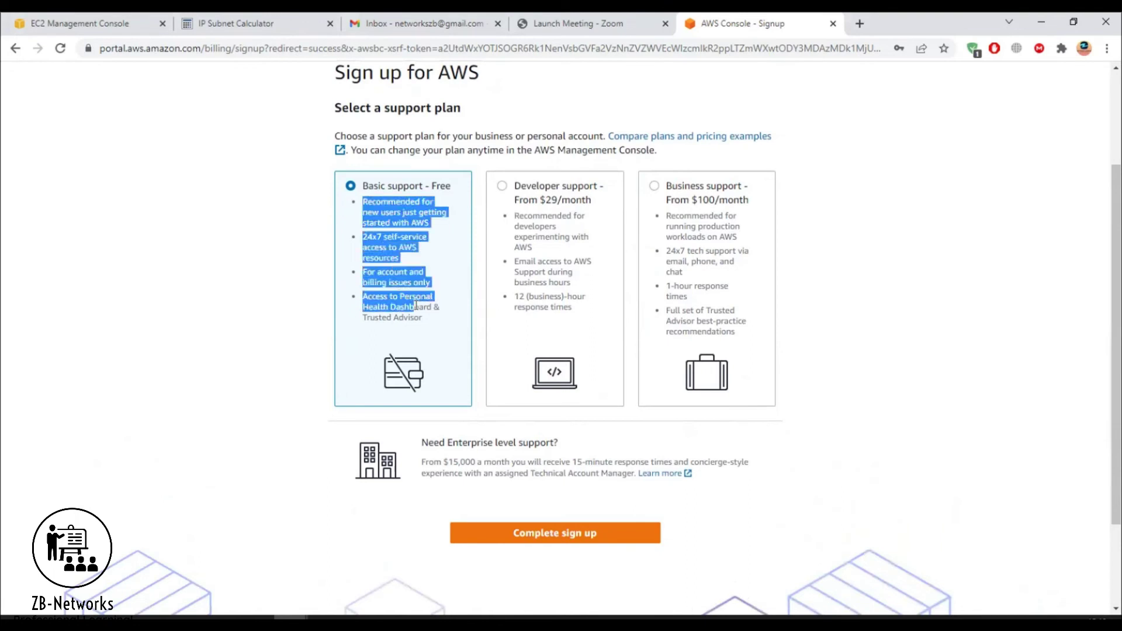
Complete sign-up on Basic support - Free, then go to the console sign-in page.
left_click(538, 534)
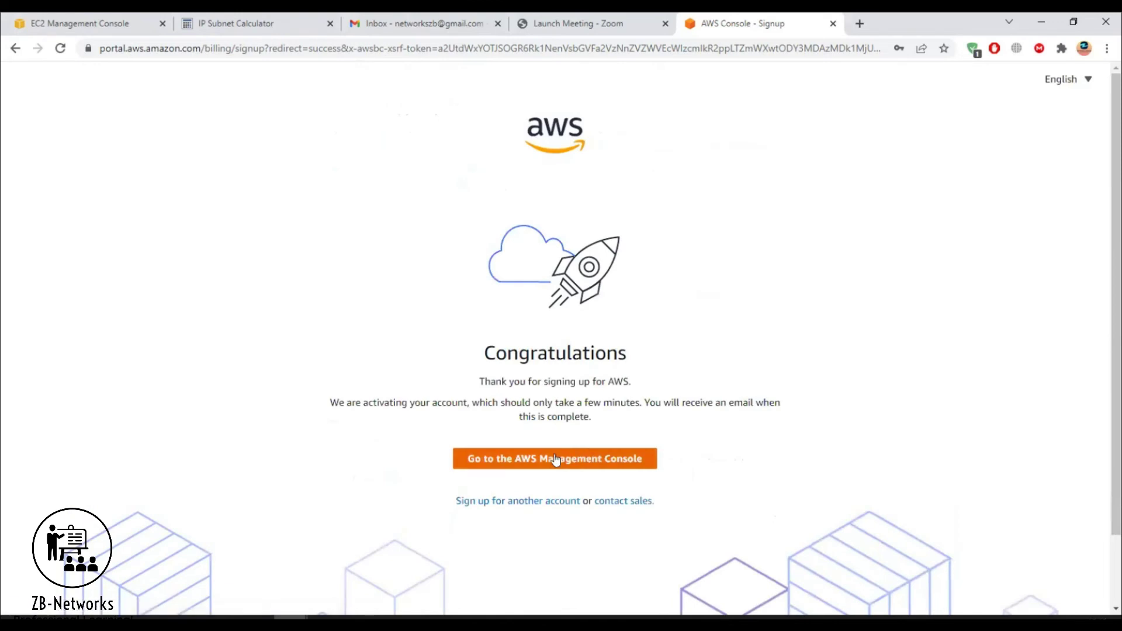
left_click_drag(478, 380, 626, 394)
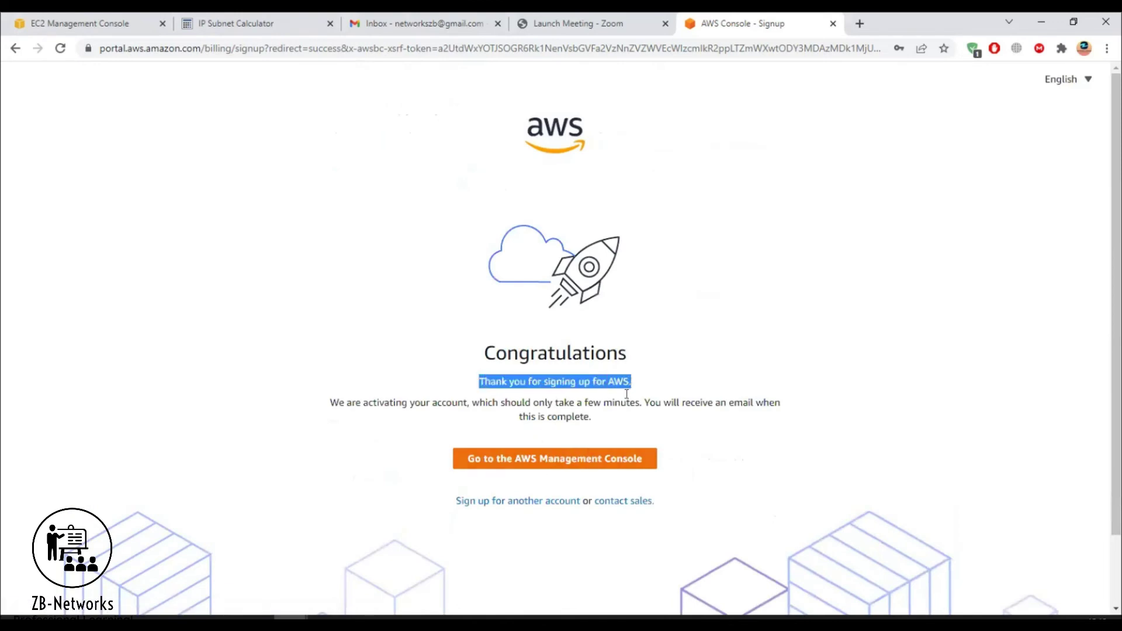
left_click(510, 461)
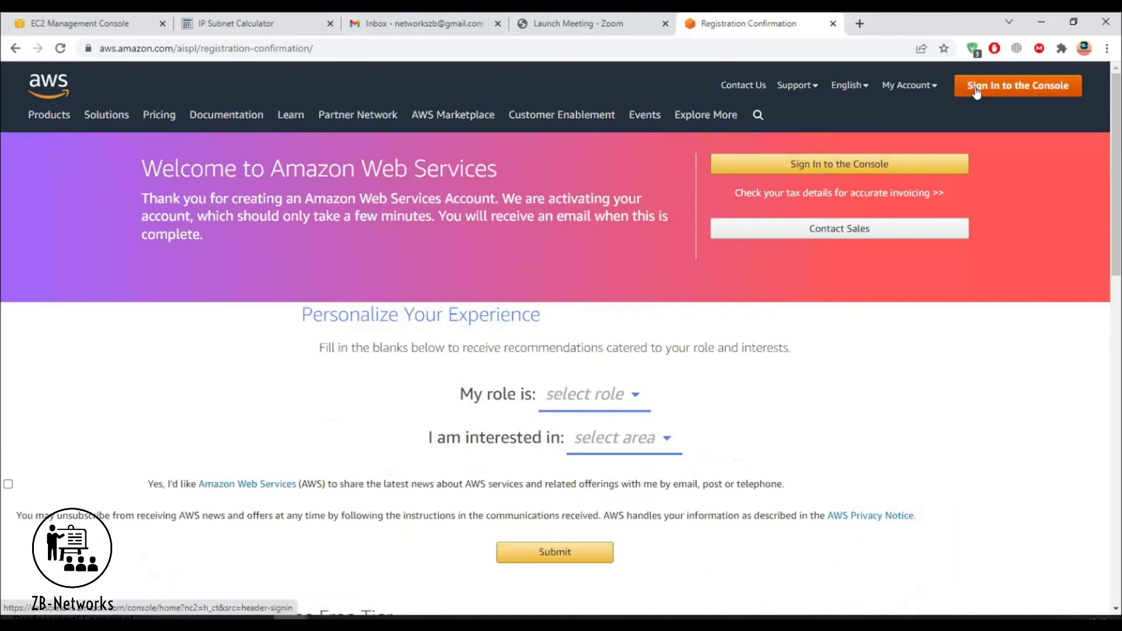
left_click(975, 92)
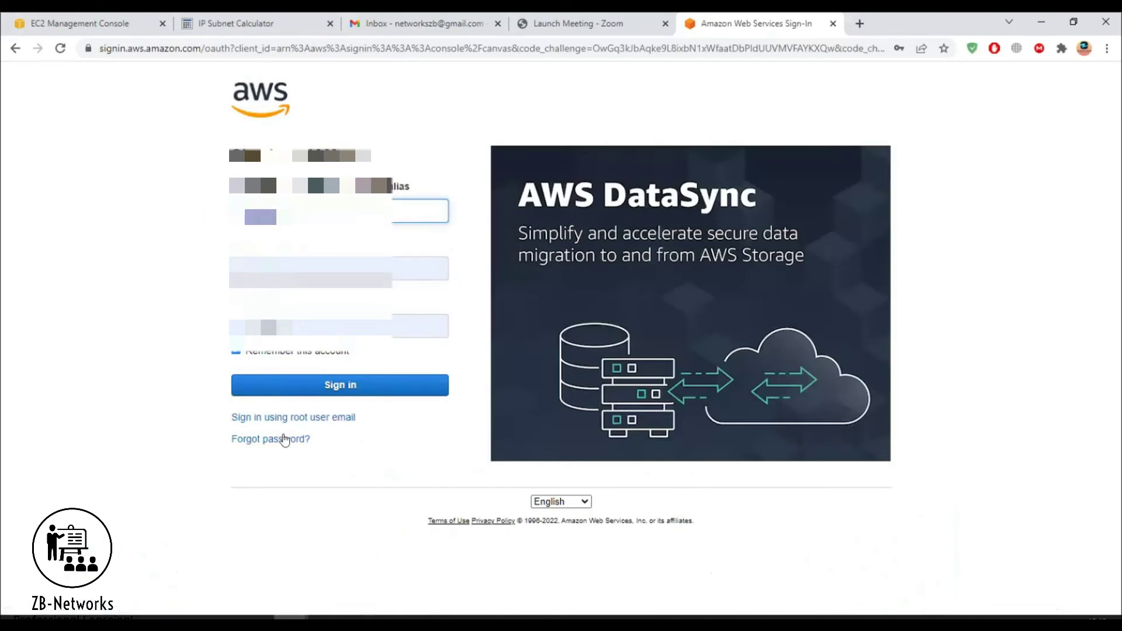
Choose root user sign-in, fill in the saved root email, and answer the security check.
left_click(296, 419)
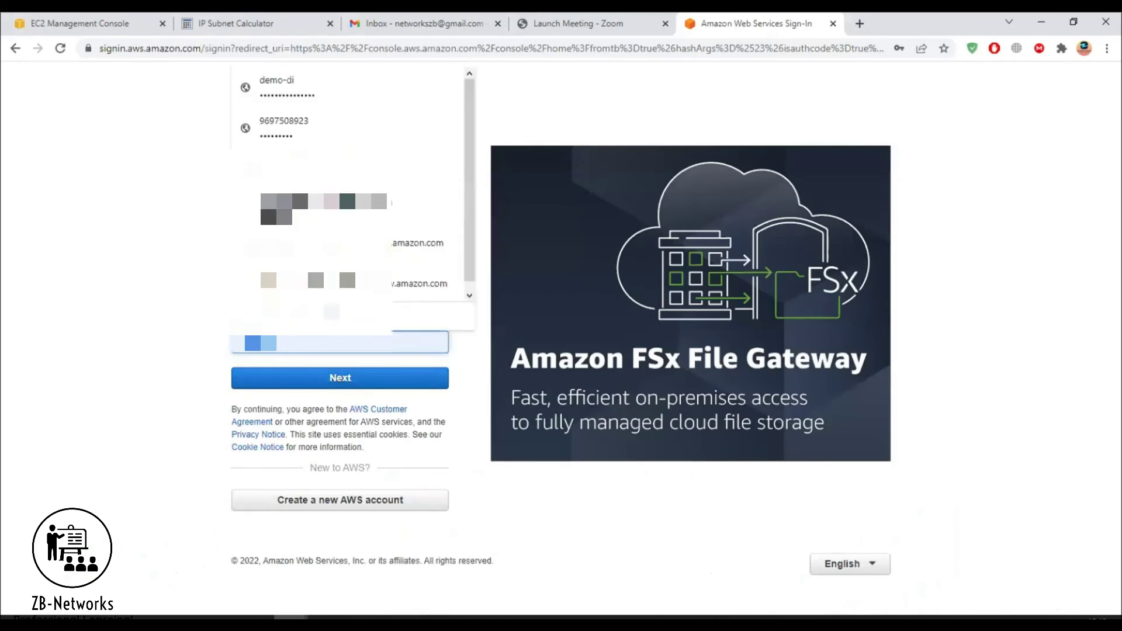
left_click(268, 194)
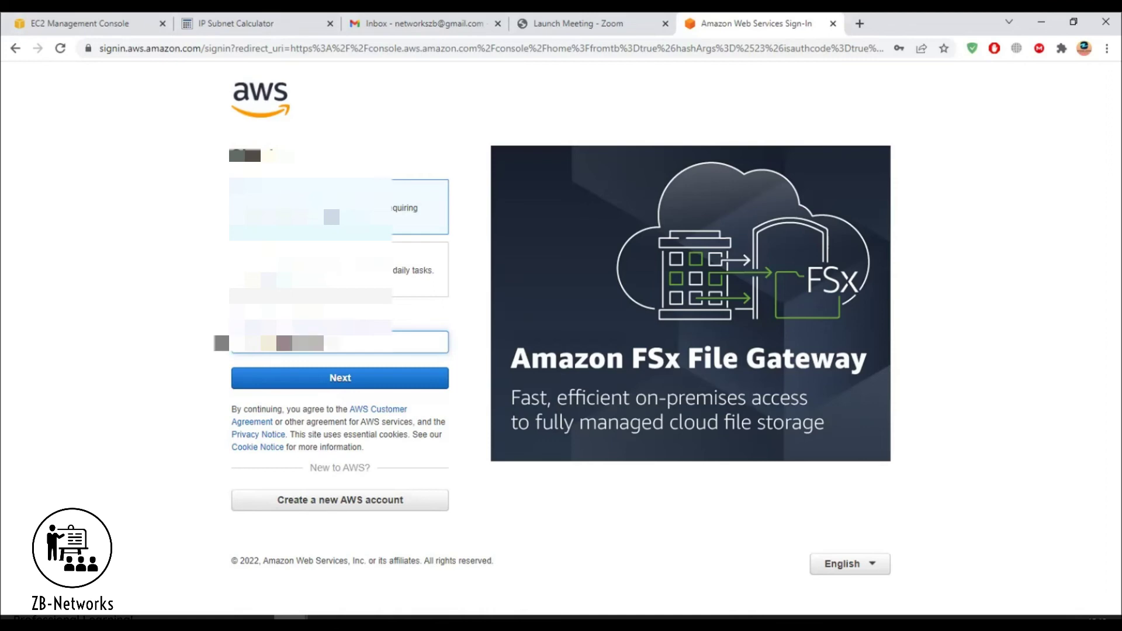
left_click(347, 385)
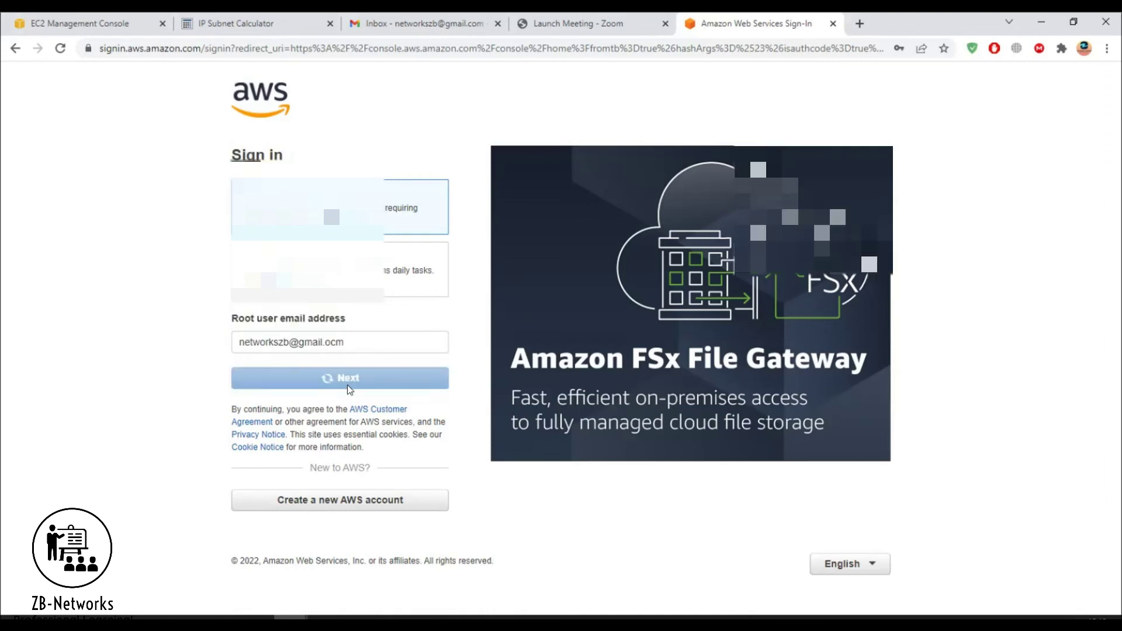
left_click(360, 310)
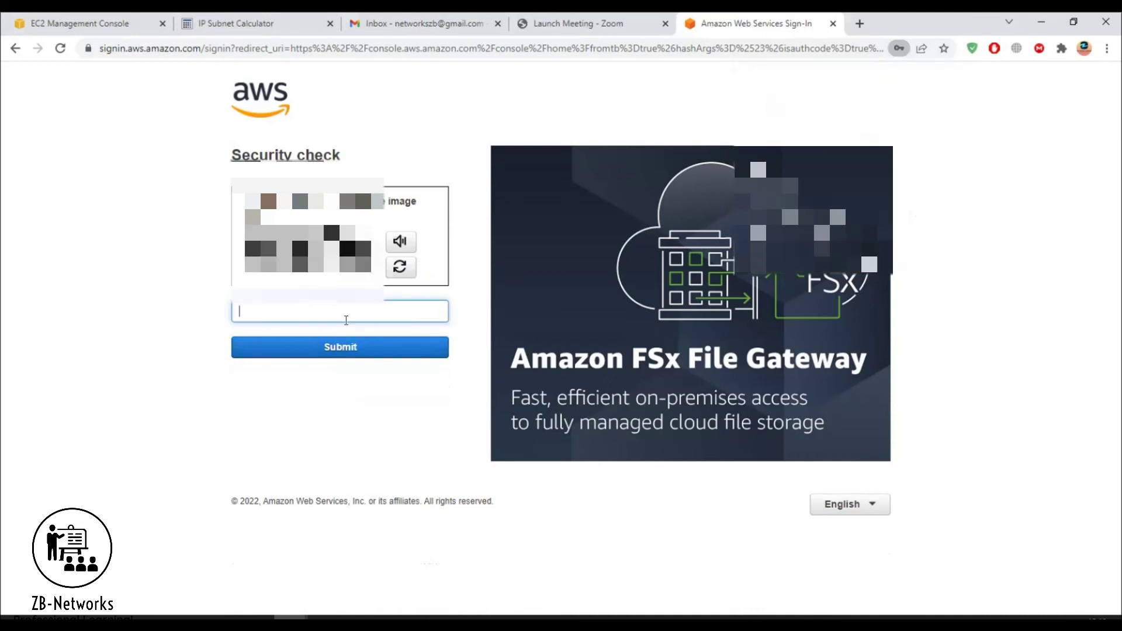
type("rz")
type("yt")
type("4h")
left_click(326, 352)
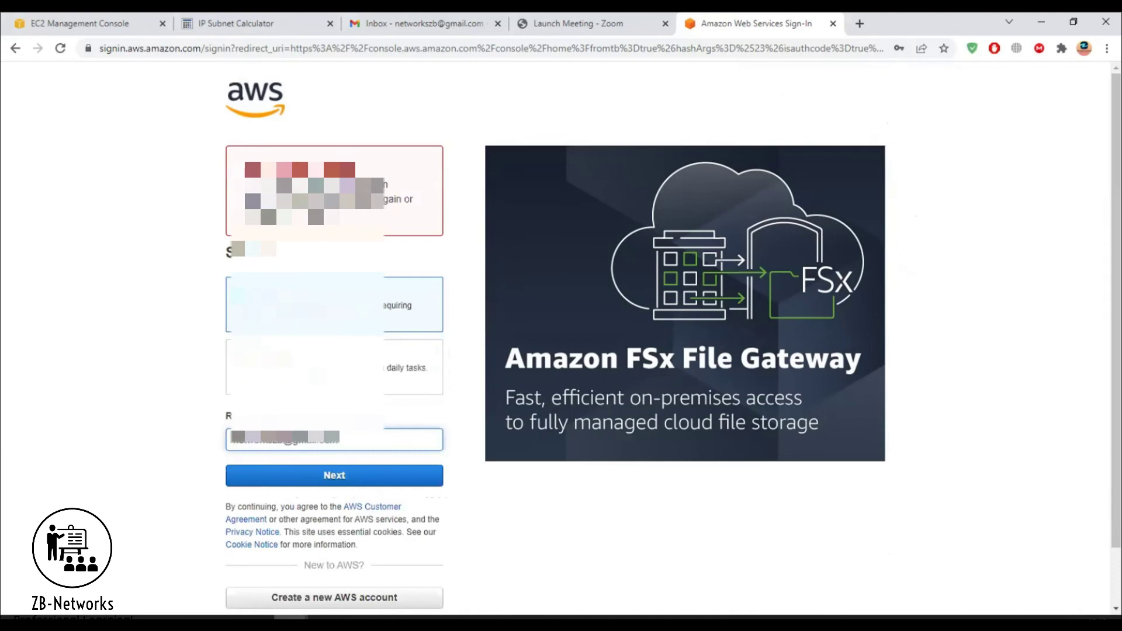
Pass the remaining security check and sign in with the saved root password.
left_click_drag(243, 439, 273, 438)
key("Right")
key("Right")
left_click(334, 475)
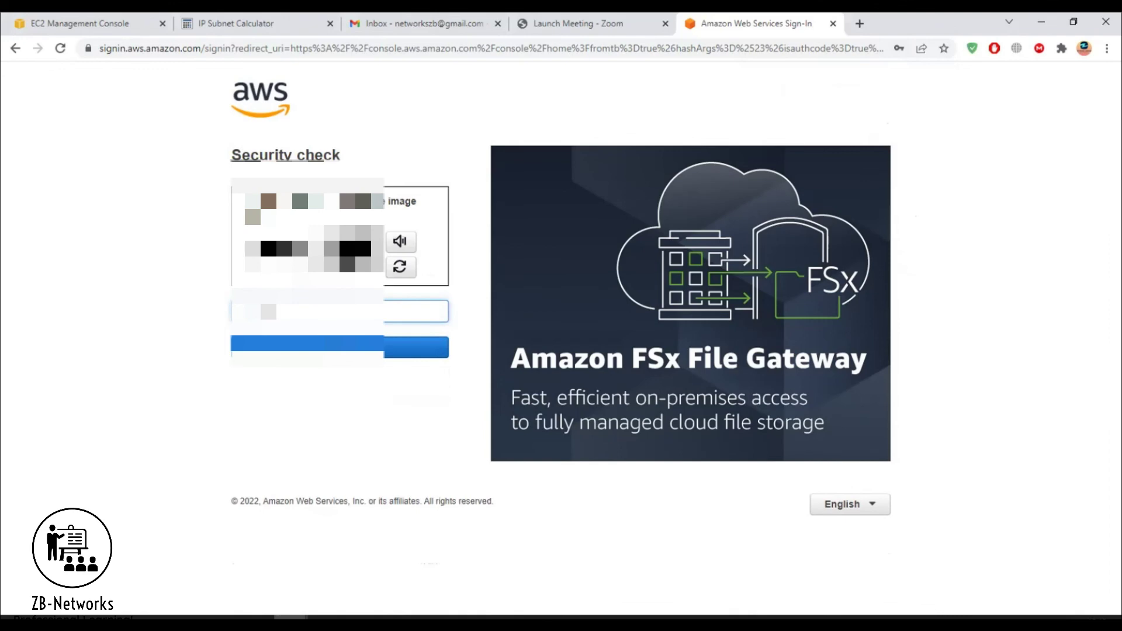
key("Return")
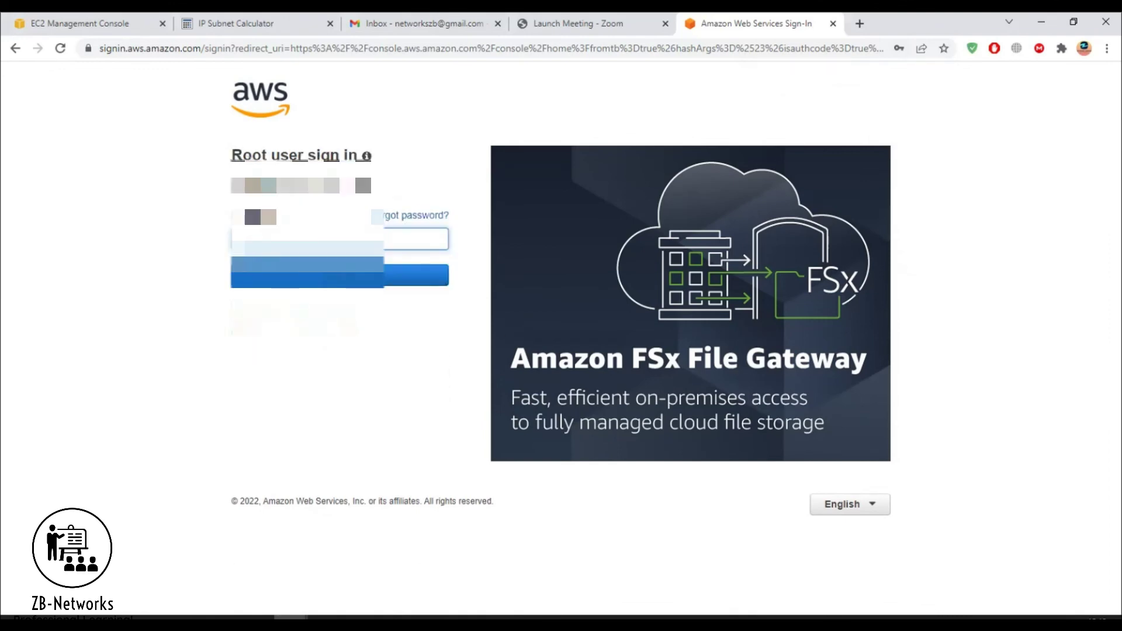
left_click(304, 239)
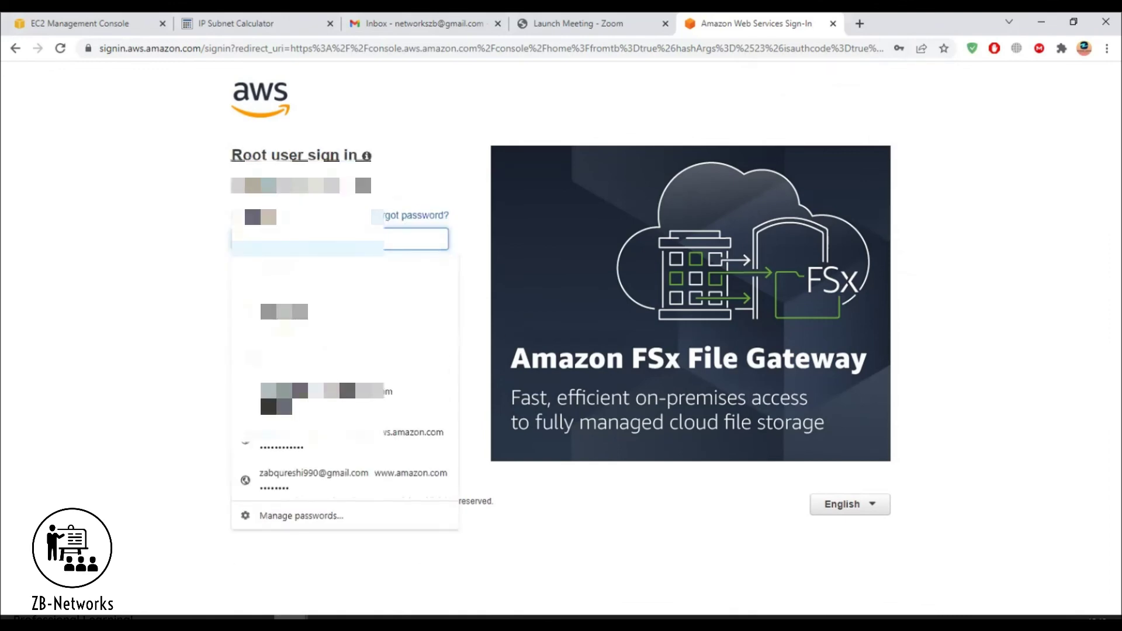
left_click(269, 384)
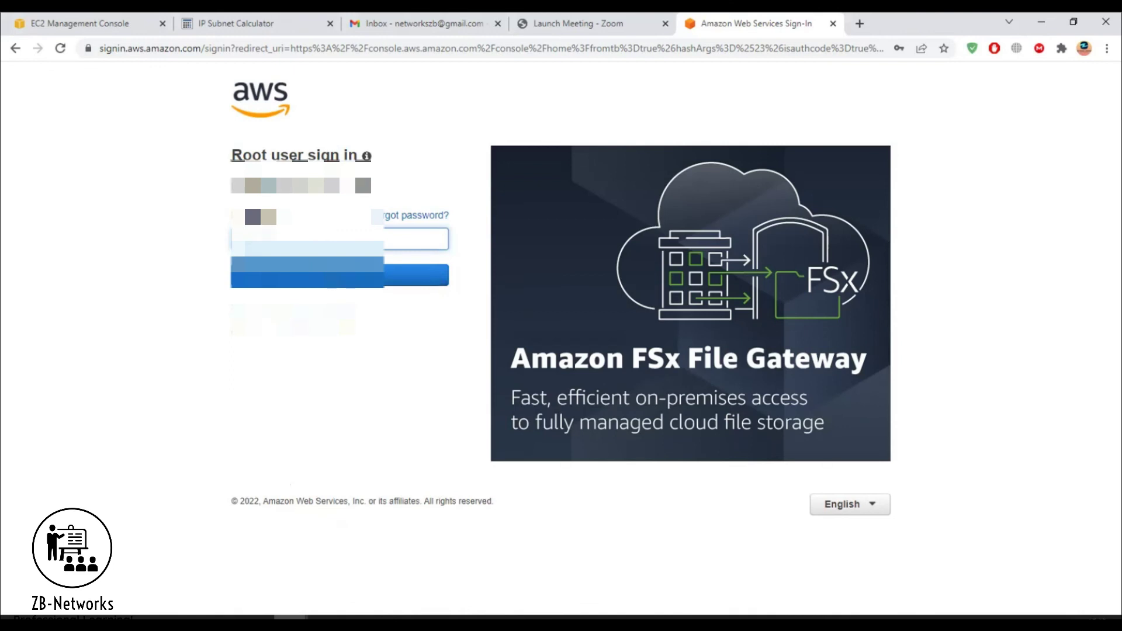
key("Return")
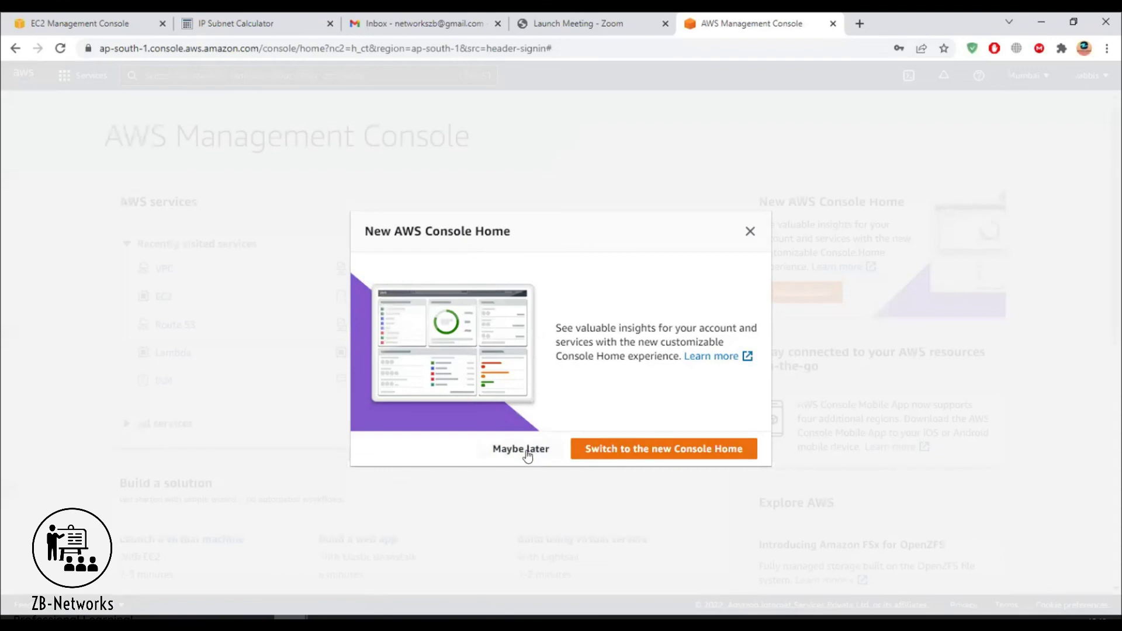
Dismiss the New AWS Console Home offer, close the help panel, and show the account ID menu.
left_click(621, 459)
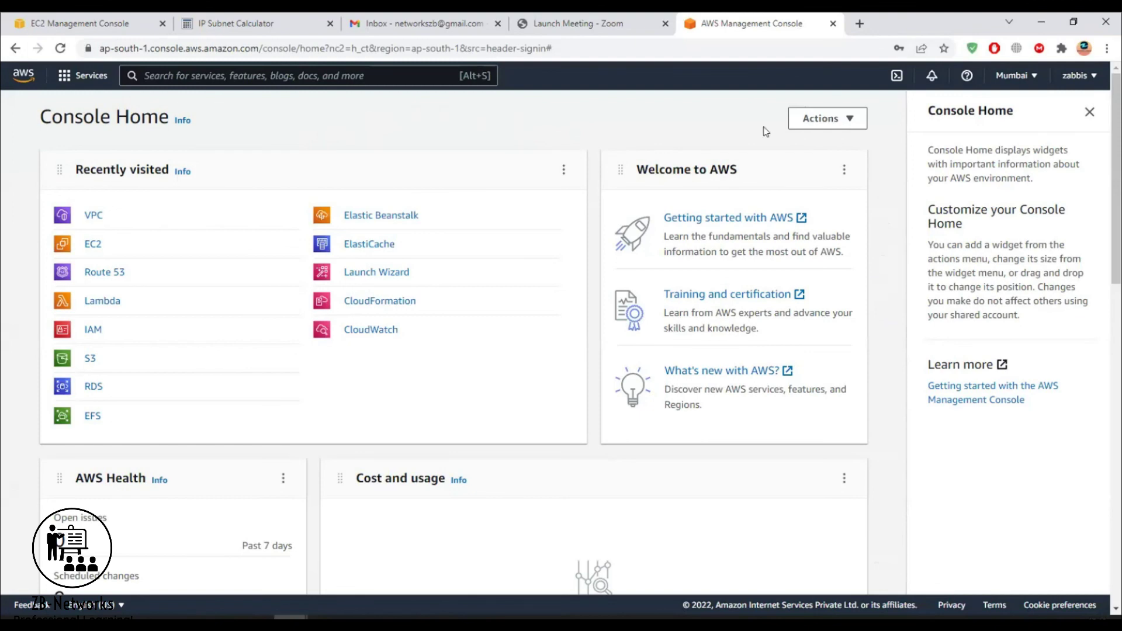
left_click(1088, 112)
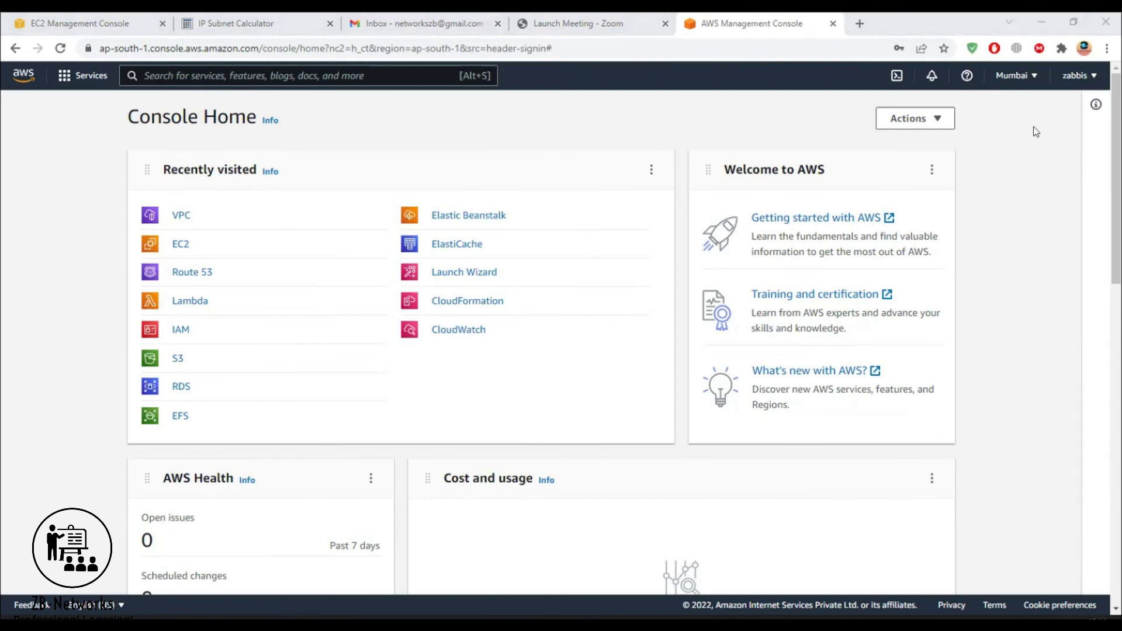
left_click(1077, 75)
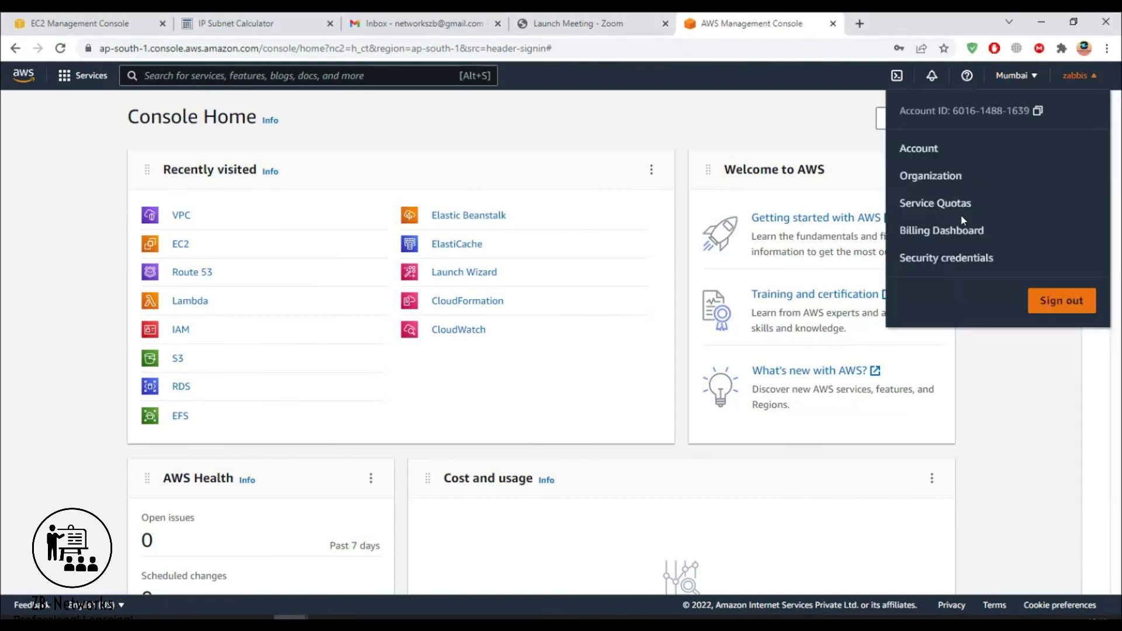